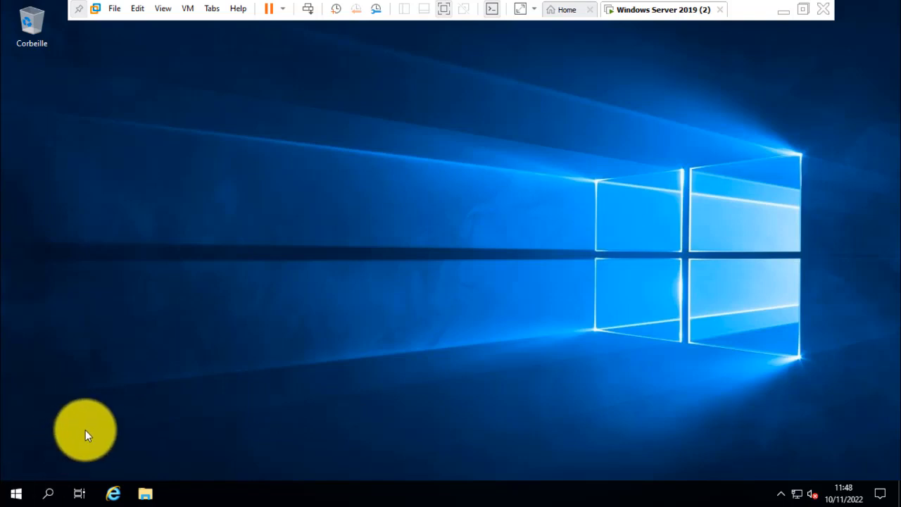
Step: Open Server Manager (Gestionnaire de serveur) and launch Utilisateurs et ordinateurs Active Directory from it
click(19, 493)
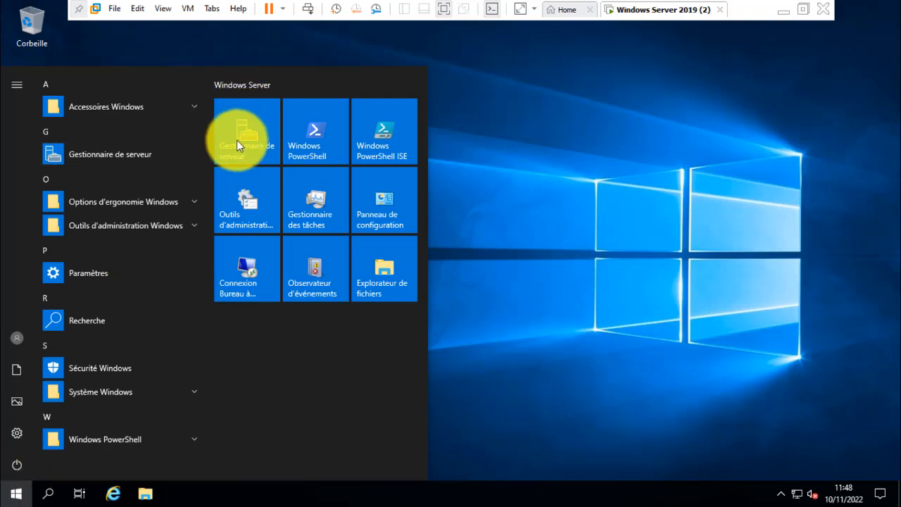
click(234, 144)
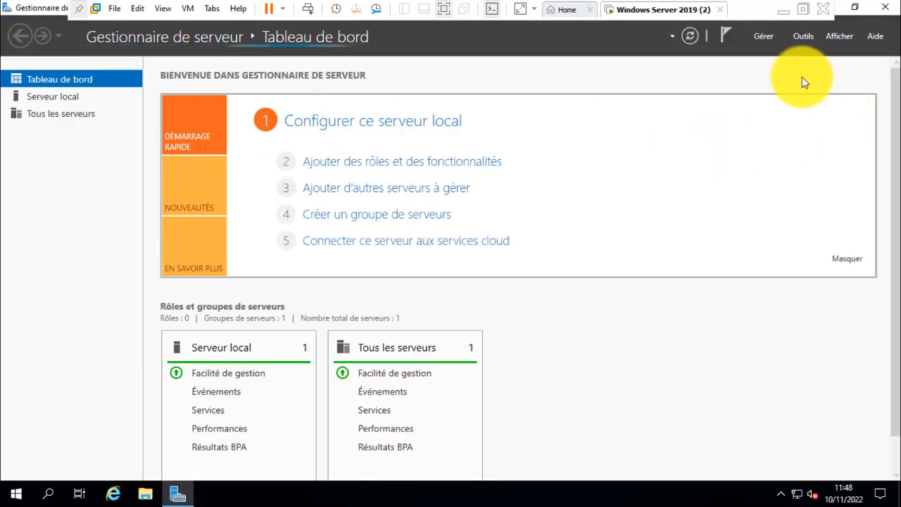
click(805, 35)
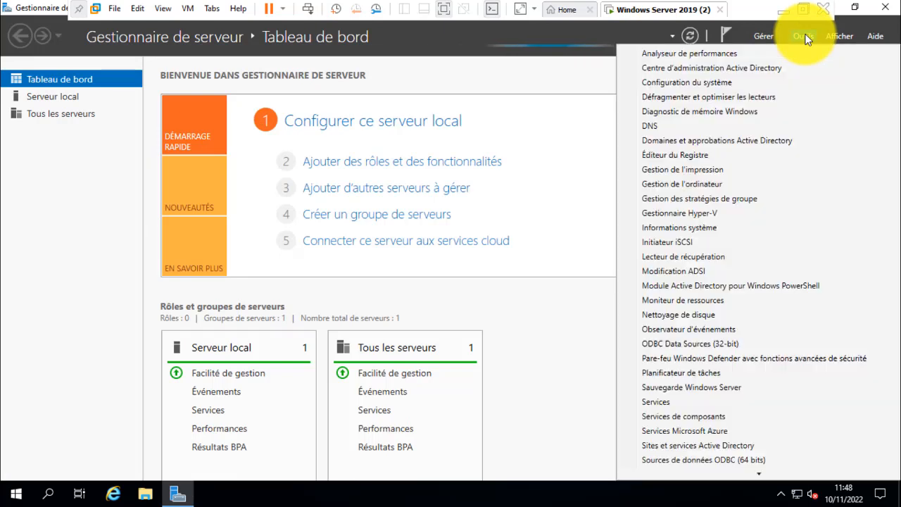
mouse_move(740, 473)
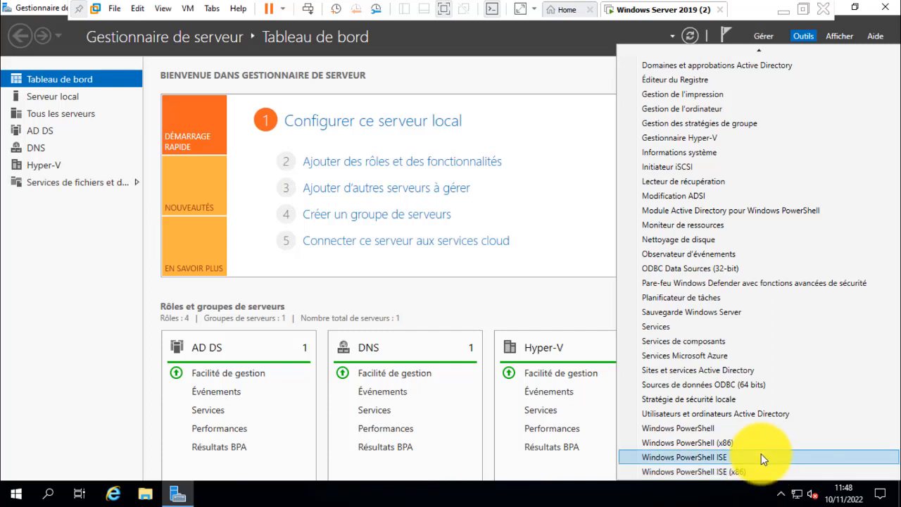
click(746, 412)
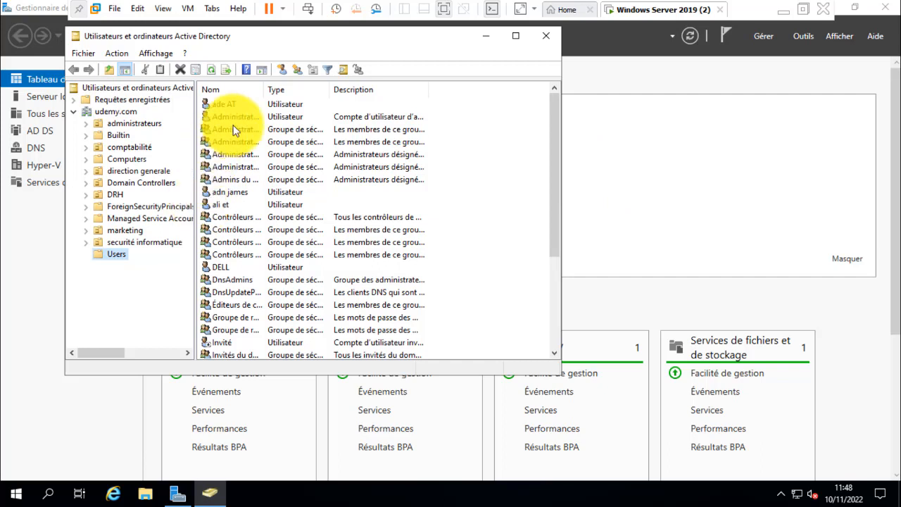
Step: Start a new user in udemy.com/Users with first name "horaire" and logon name "horaie"
click(286, 71)
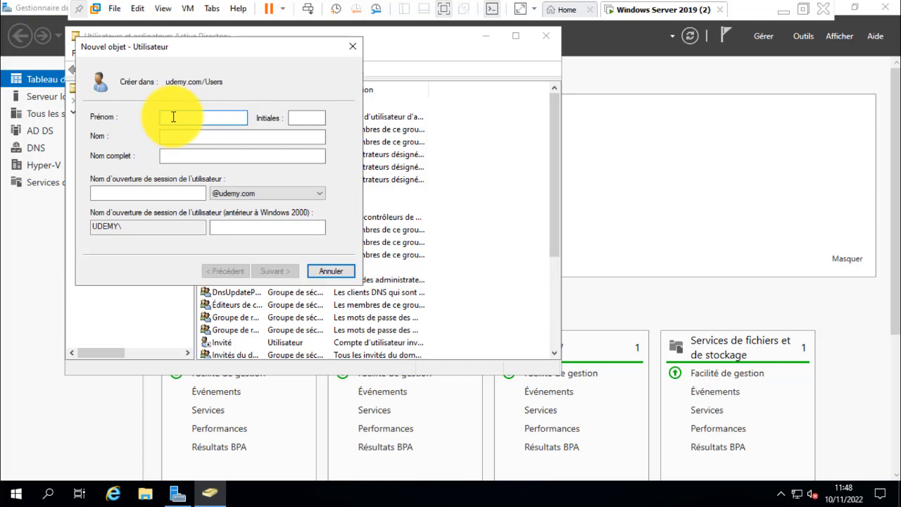
text(horaire)
click(149, 189)
text(h)
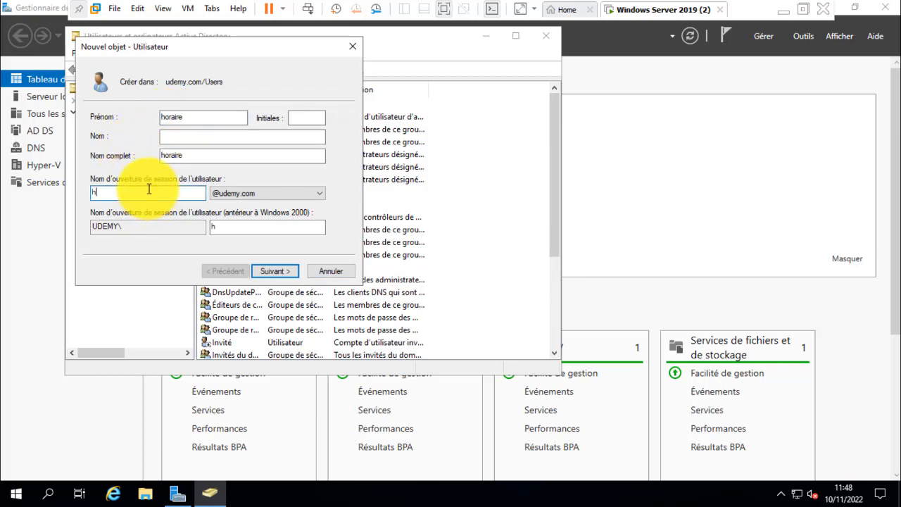
text(oraie)
click(270, 272)
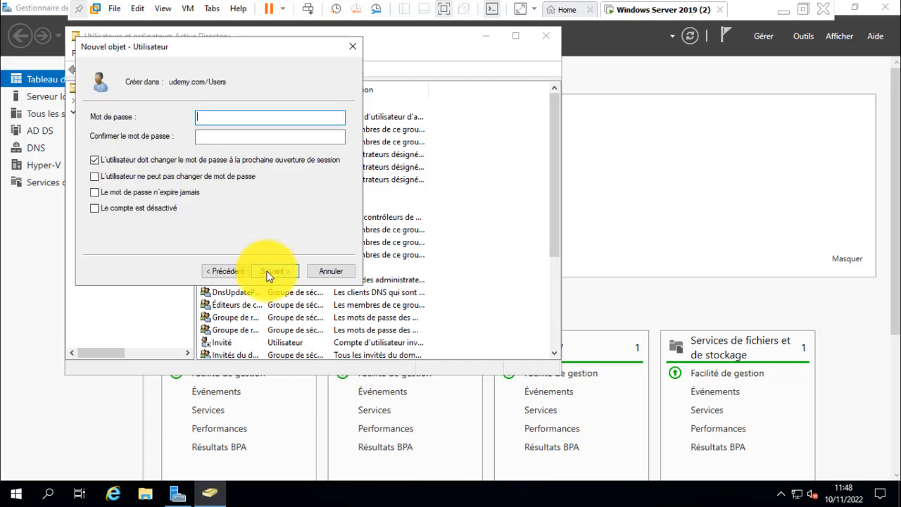
Step: Enter and confirm the new user's account password
text(•••••••••••)
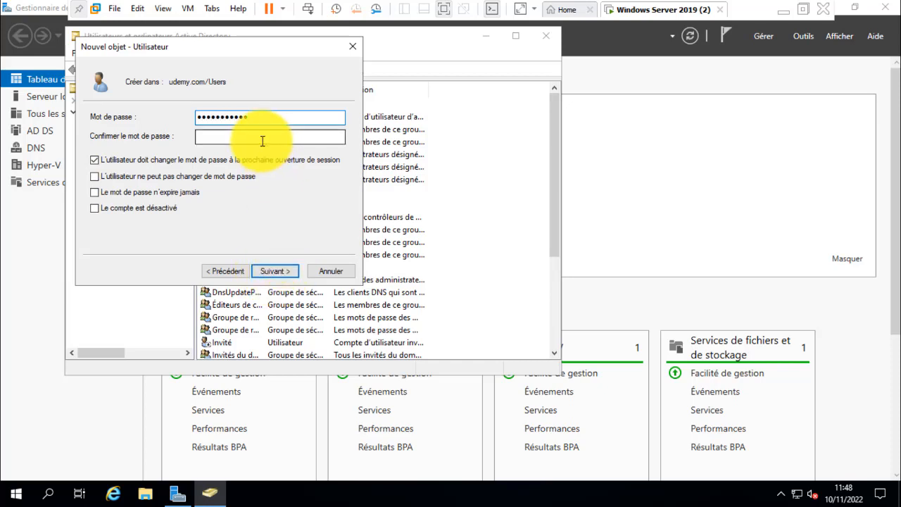
click(259, 136)
text(••••••)
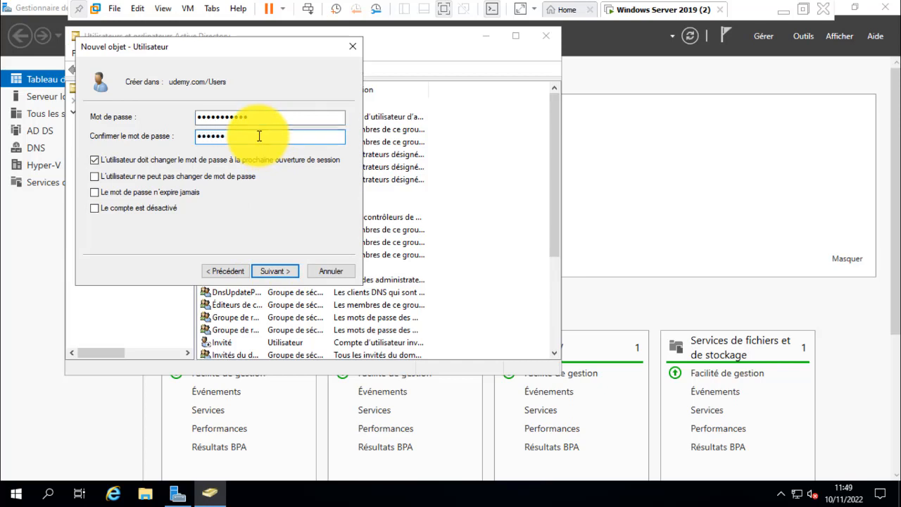
text(•••••)
Step: Drop the required password change at next logon, forbid the user from changing the password, and finish creating the account
click(96, 160)
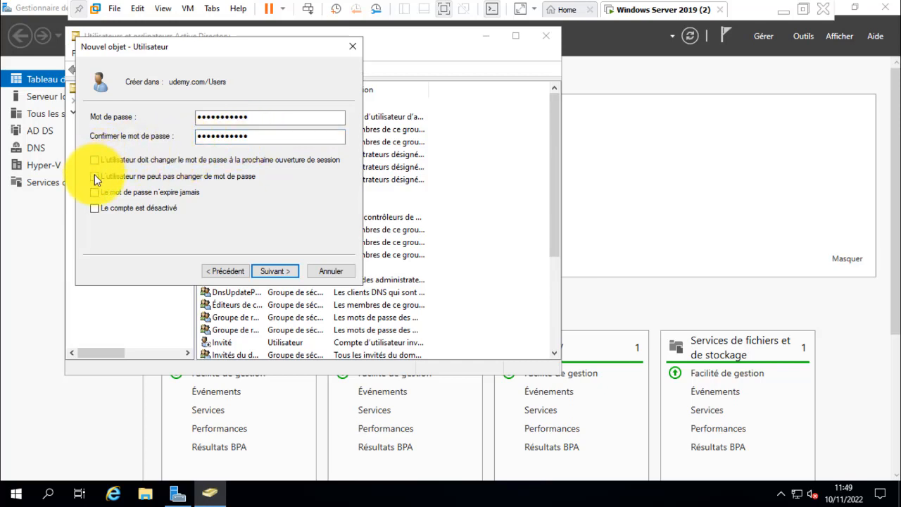
click(94, 176)
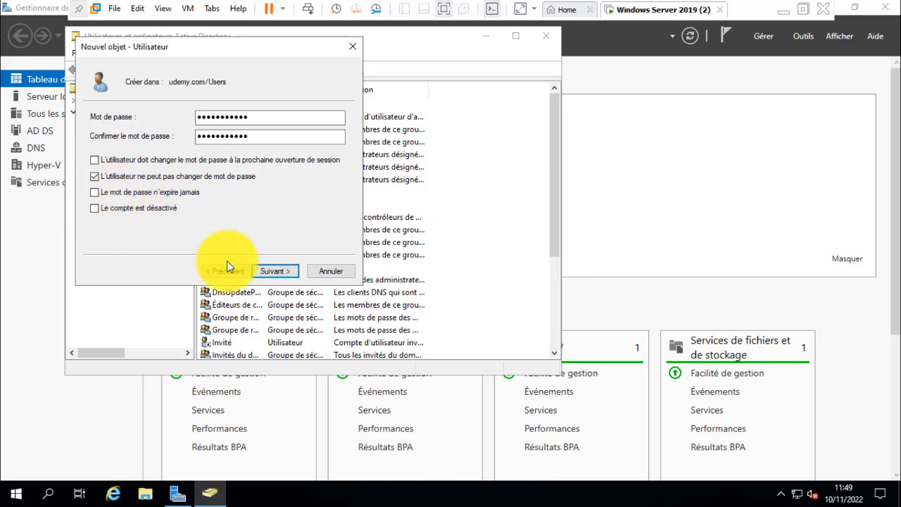
click(271, 274)
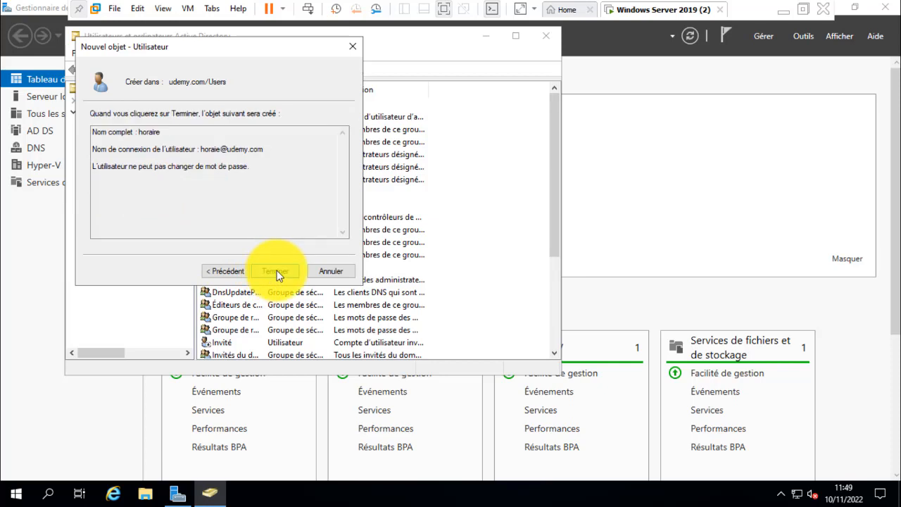
click(275, 272)
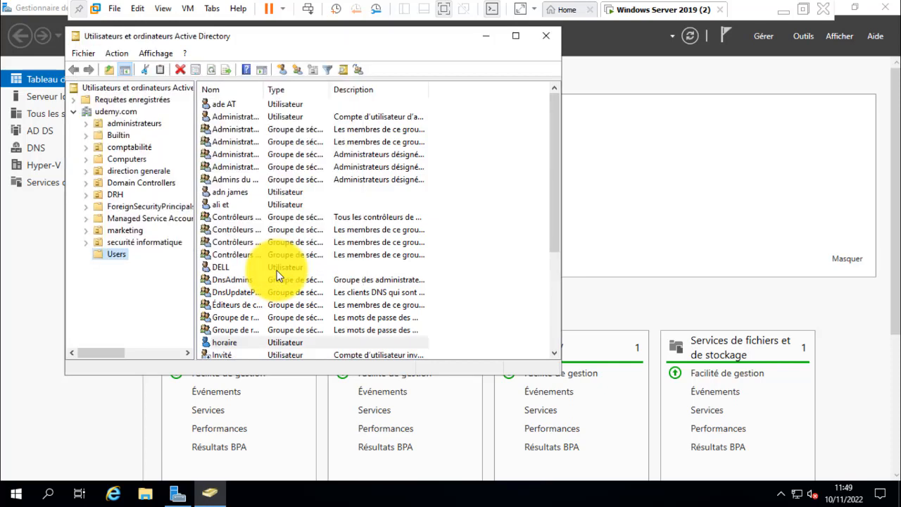
Step: Open the logon hours schedule (Horaires d'accès) in the account properties of user horaire
click(219, 342)
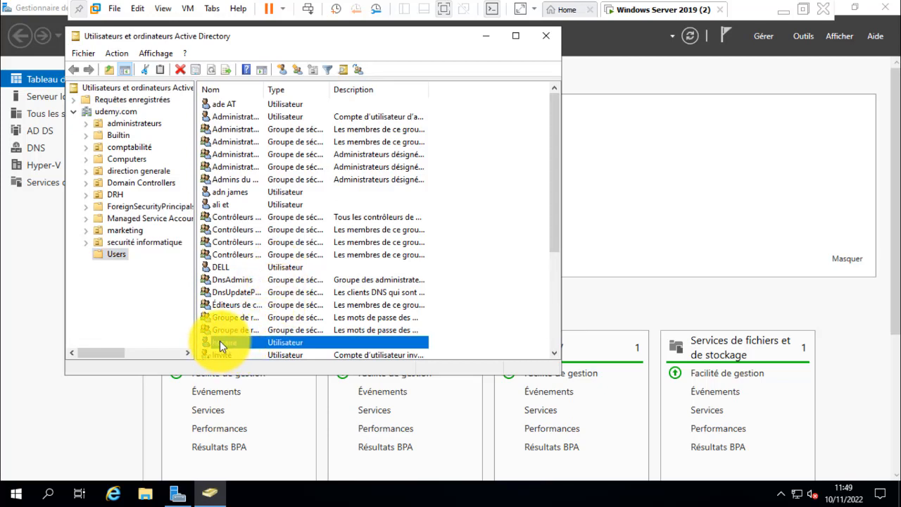
right_click(219, 342)
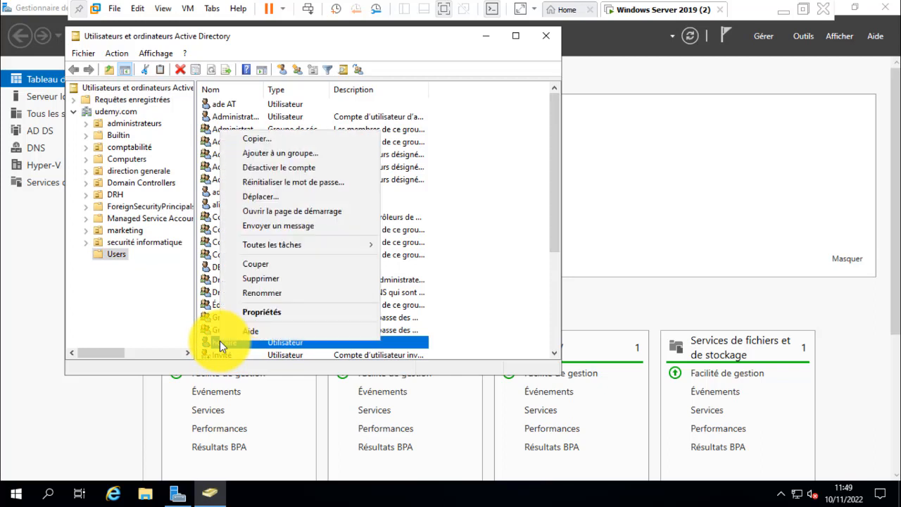
click(259, 312)
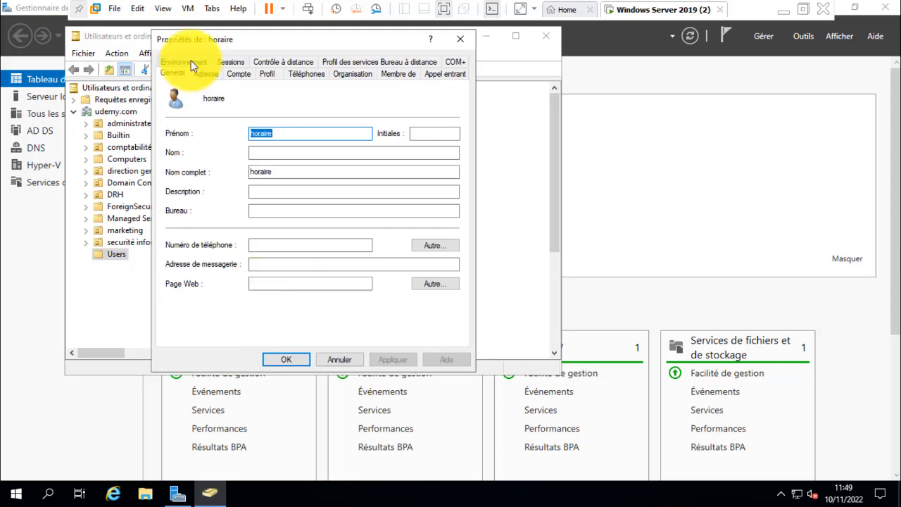
click(238, 72)
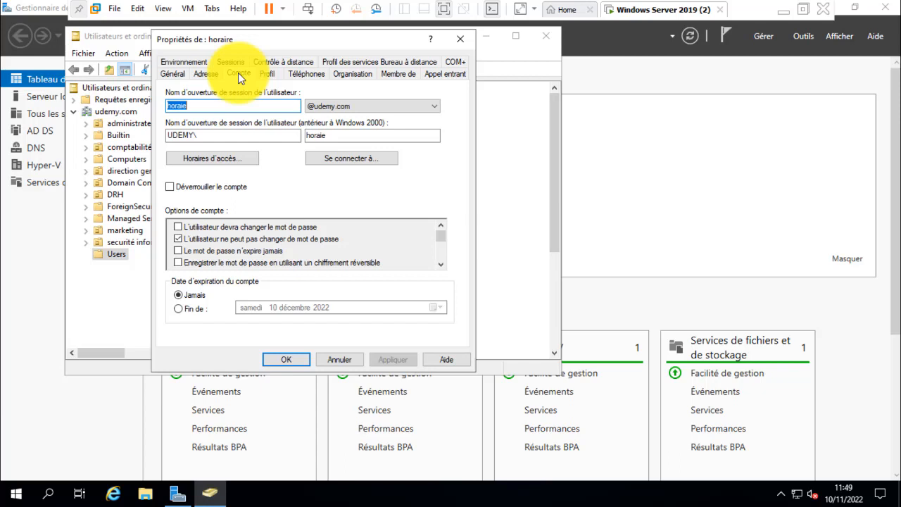
click(211, 160)
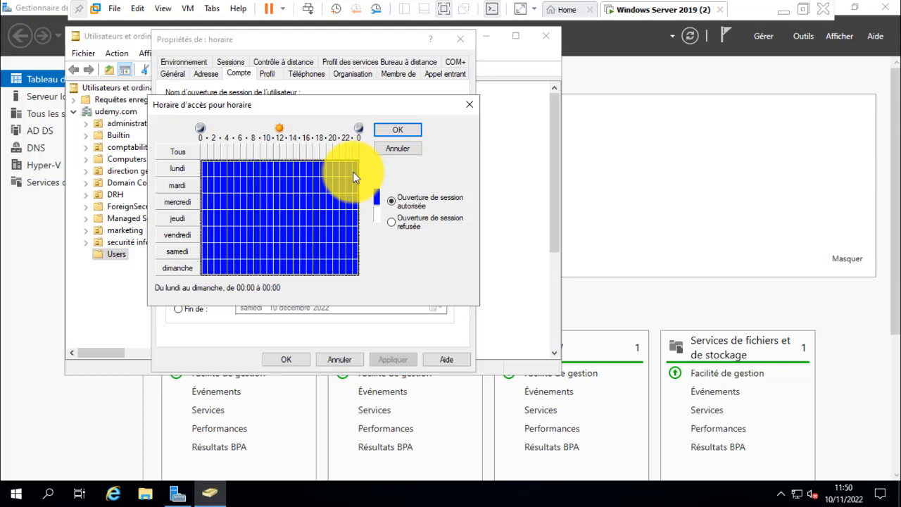
Step: Deny logon for all hours of Saturday and Sunday in the schedule
click(205, 247)
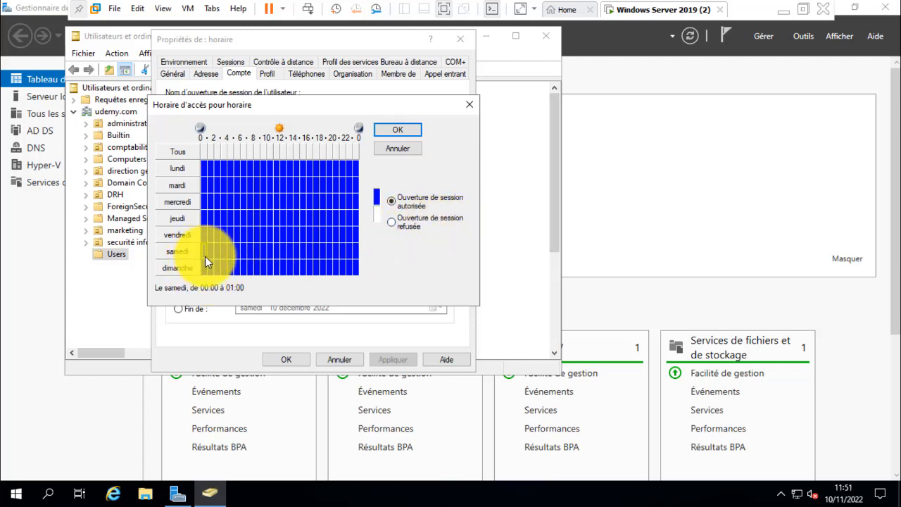
drag(204, 270, 358, 262)
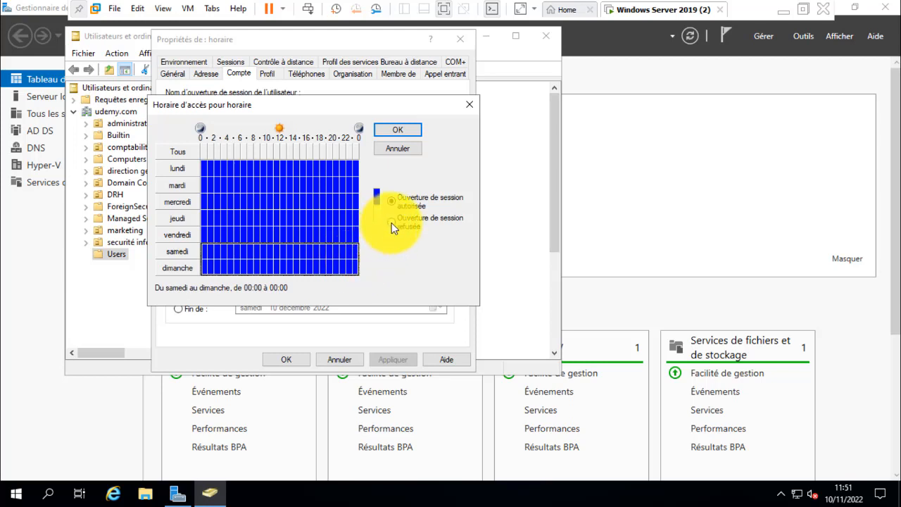
click(392, 223)
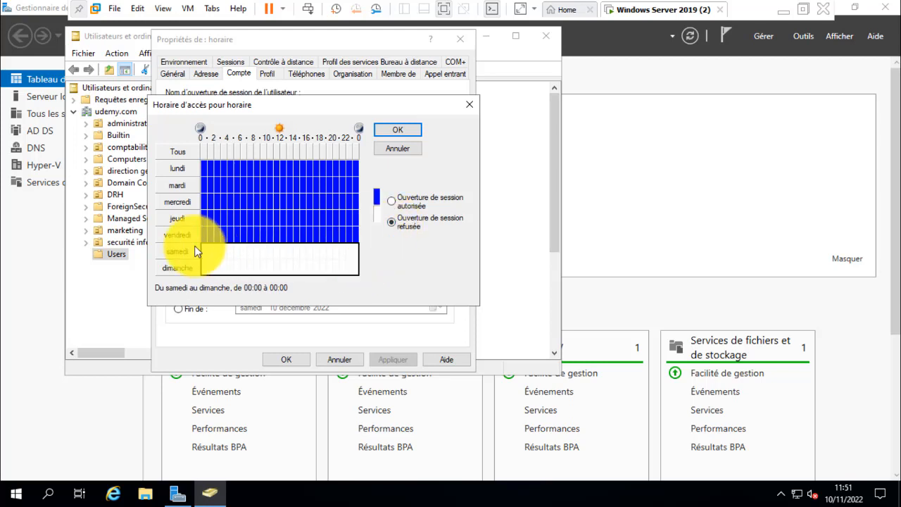
Step: Deny logon from Monday to Friday between 00:00 and 08:00
click(207, 174)
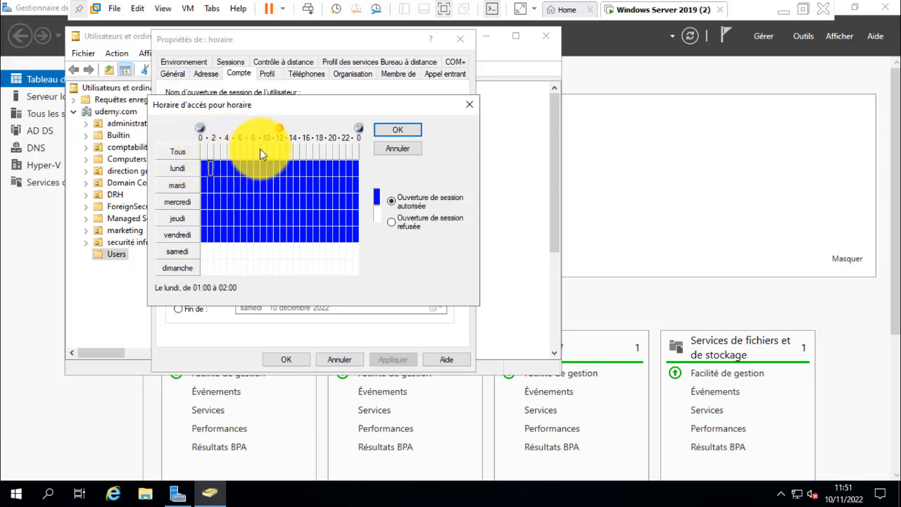
drag(204, 165, 249, 232)
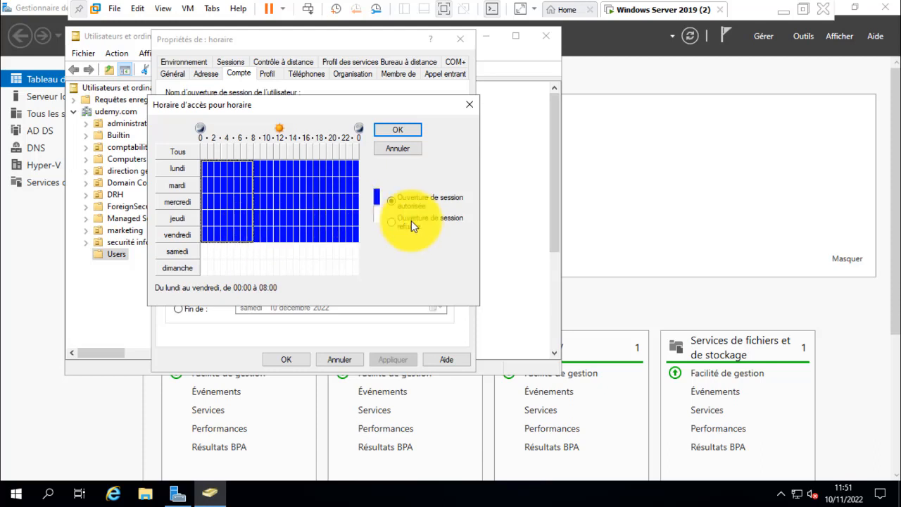
click(393, 222)
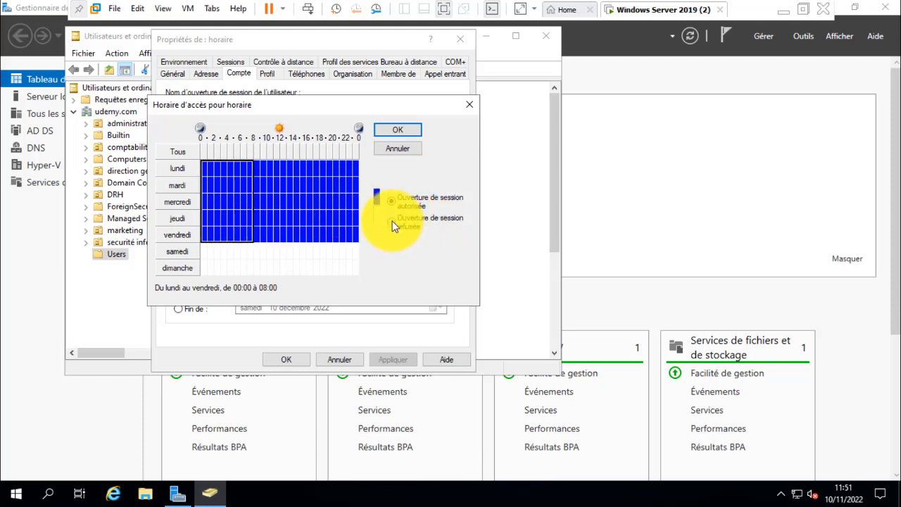
Step: Try to block the midday hours by denying logon from Monday to Wednesday between 12:00 and 13:00
click(281, 162)
drag(281, 162, 295, 163)
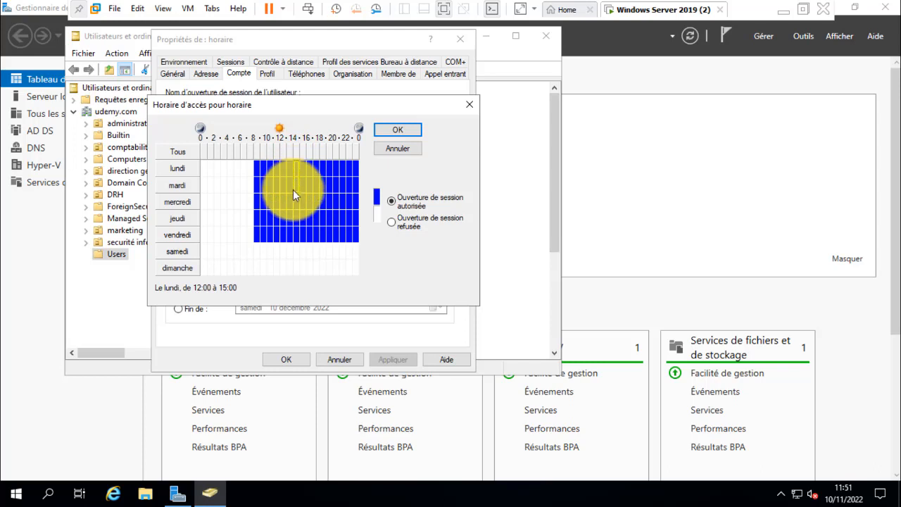
shift+click(294, 232)
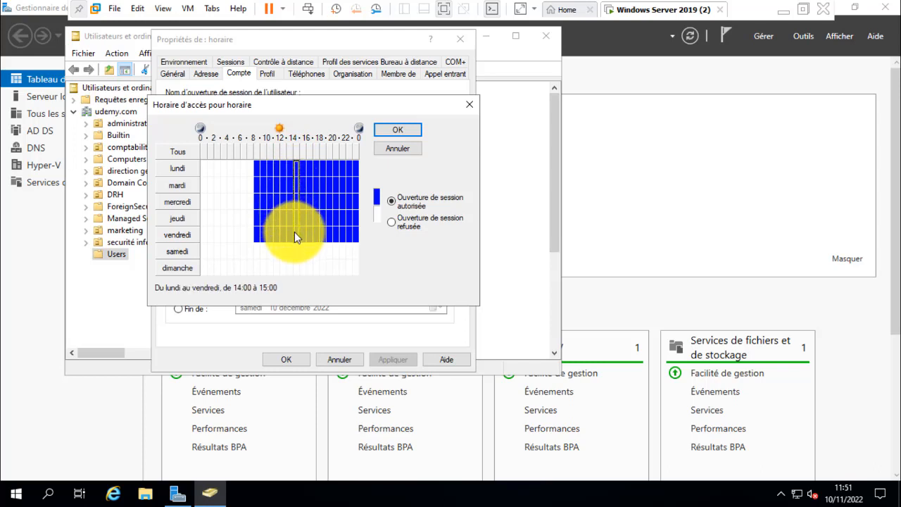
click(284, 214)
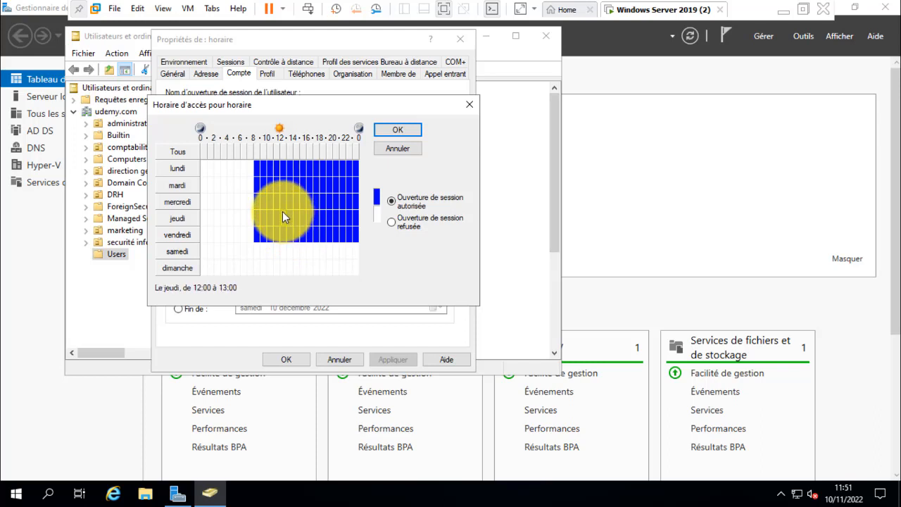
shift+click(290, 215)
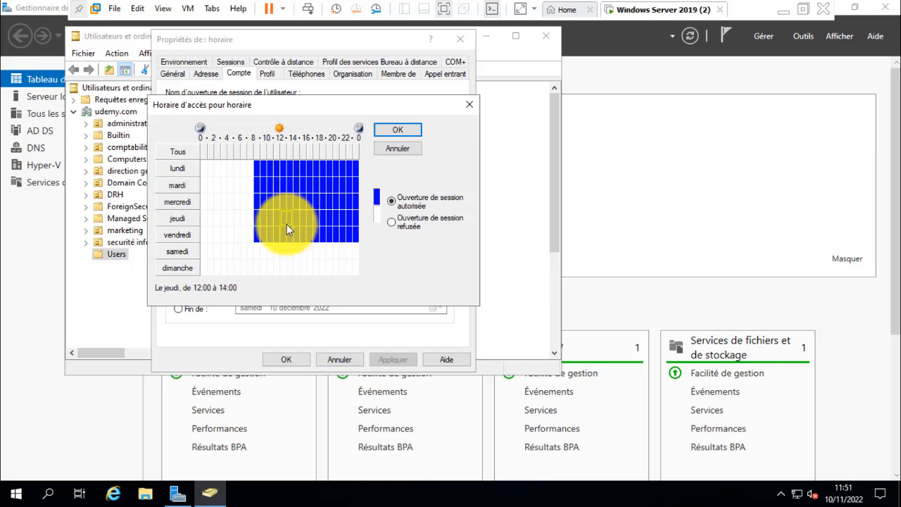
shift+click(285, 229)
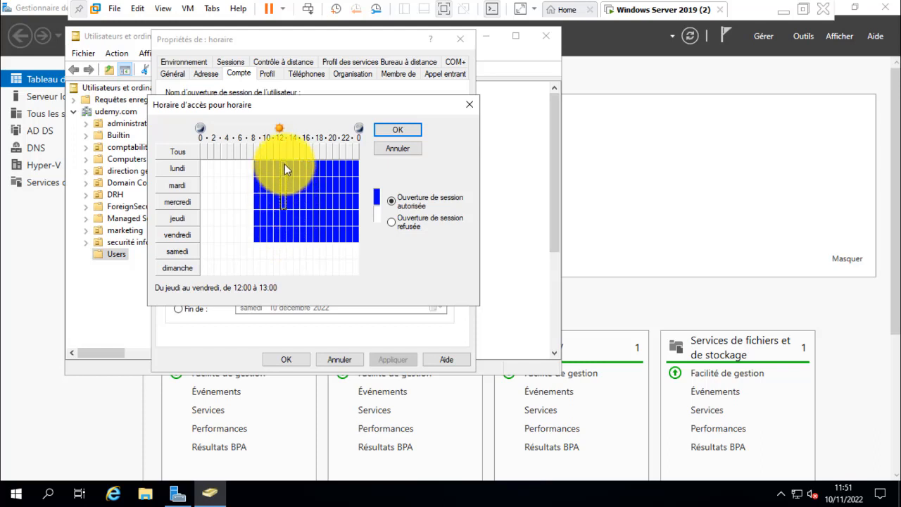
drag(284, 164, 285, 204)
click(391, 221)
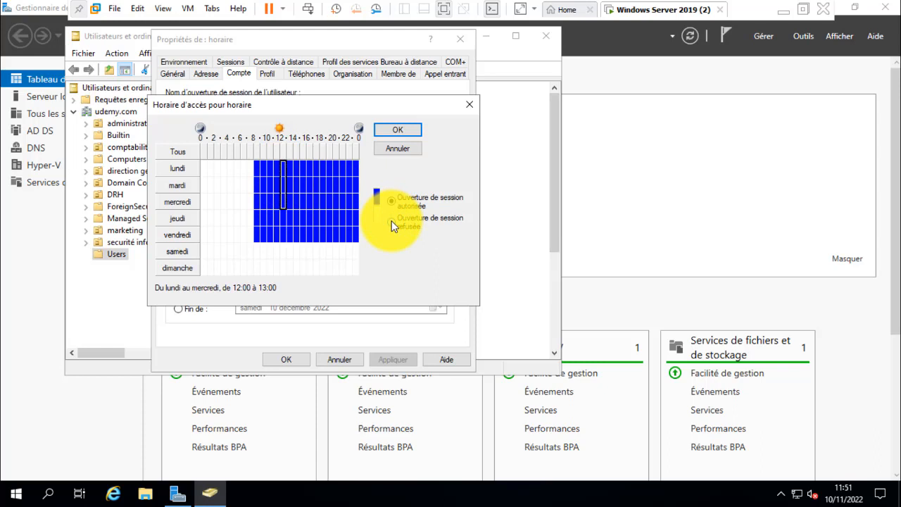
Step: Deny logon from Monday to Friday between 12:00 and 14:00
click(289, 174)
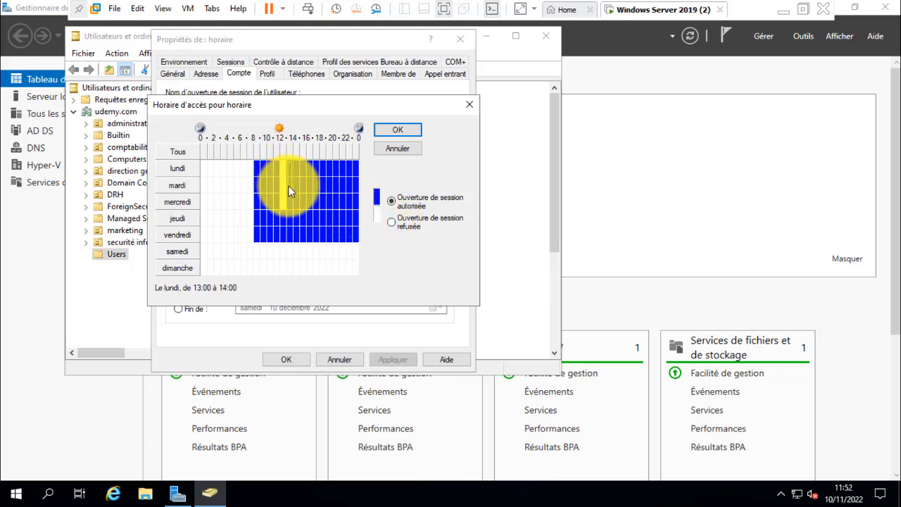
shift+click(285, 233)
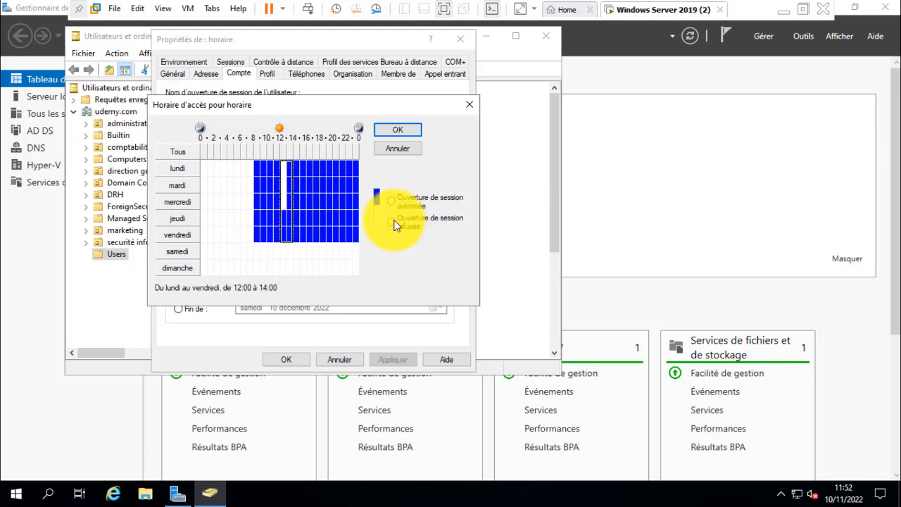
click(390, 221)
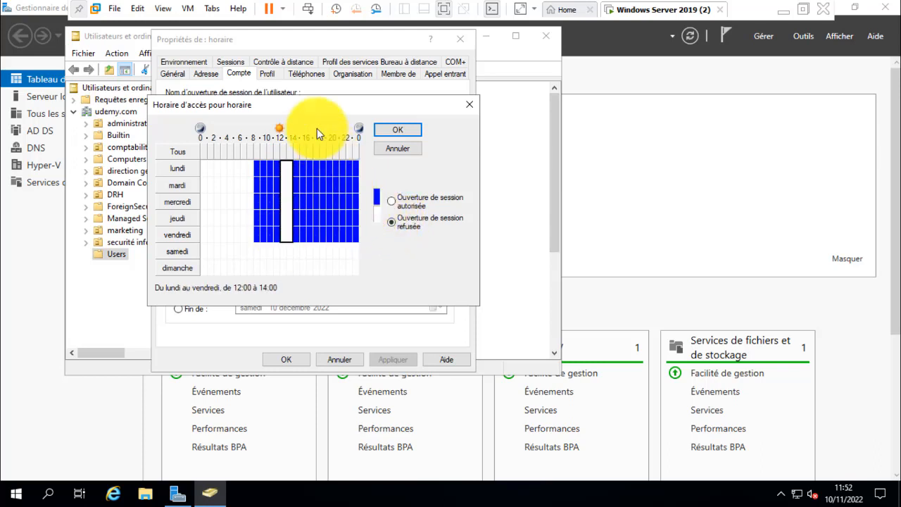
Step: Deny logon from Monday to Saturday between 18:00 and 00:00 in the schedule
click(323, 167)
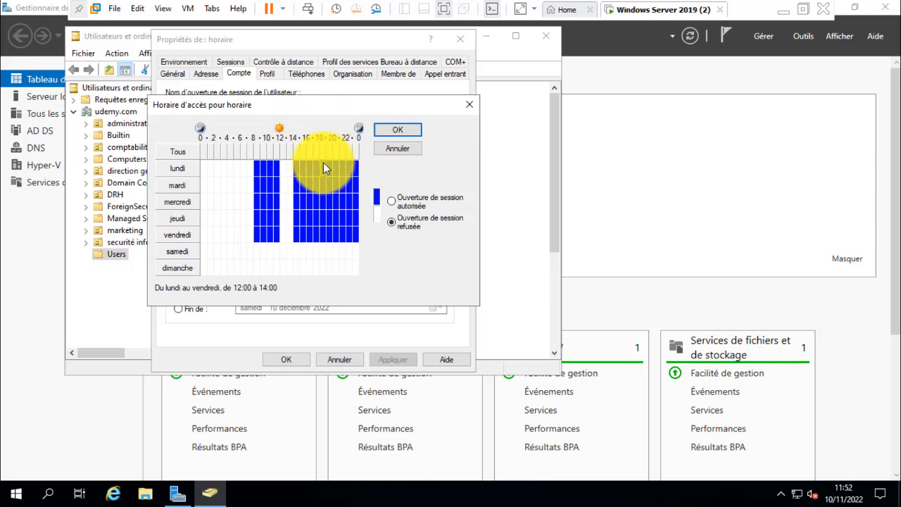
drag(323, 164, 359, 243)
click(392, 221)
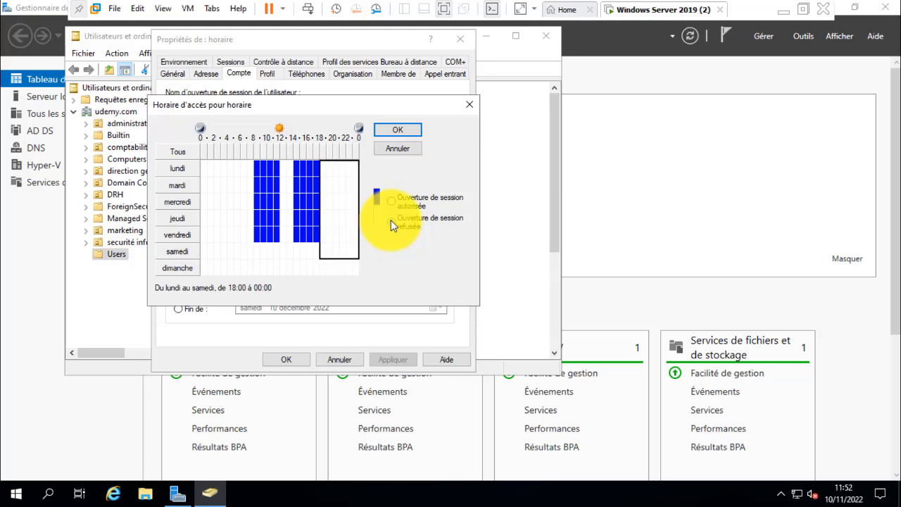
click(290, 268)
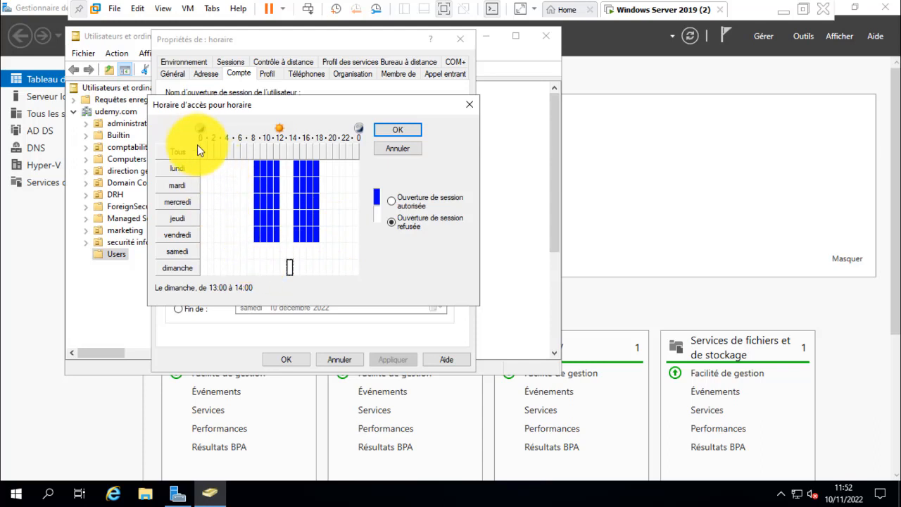
Step: Deny logon from Monday to Friday between 11:00 and 12:00
click(233, 197)
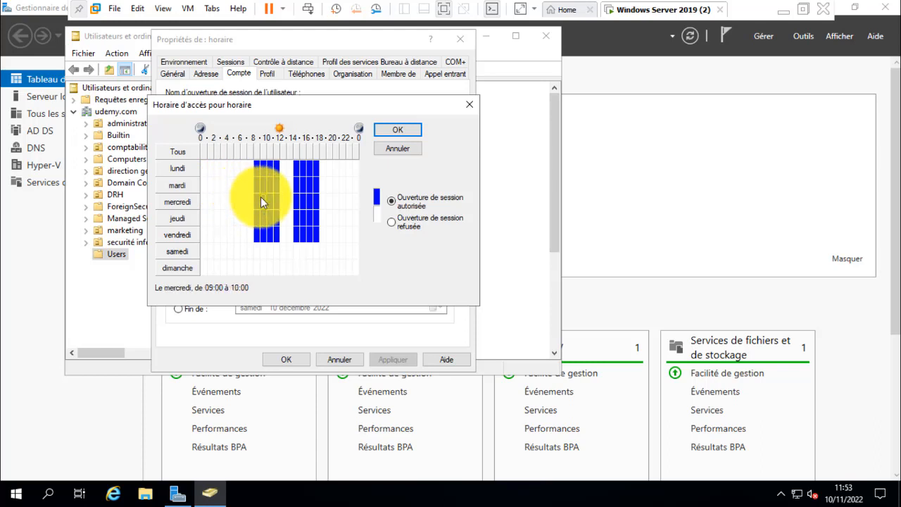
click(241, 199)
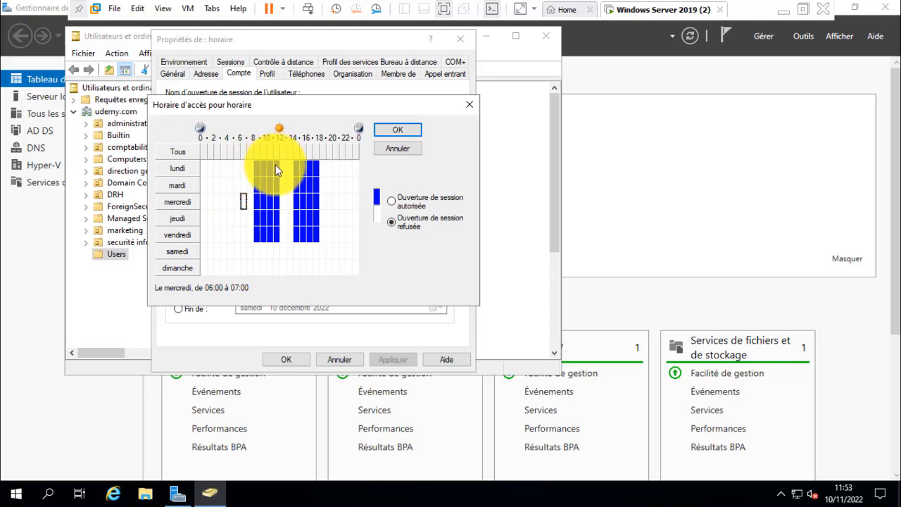
drag(276, 165, 277, 245)
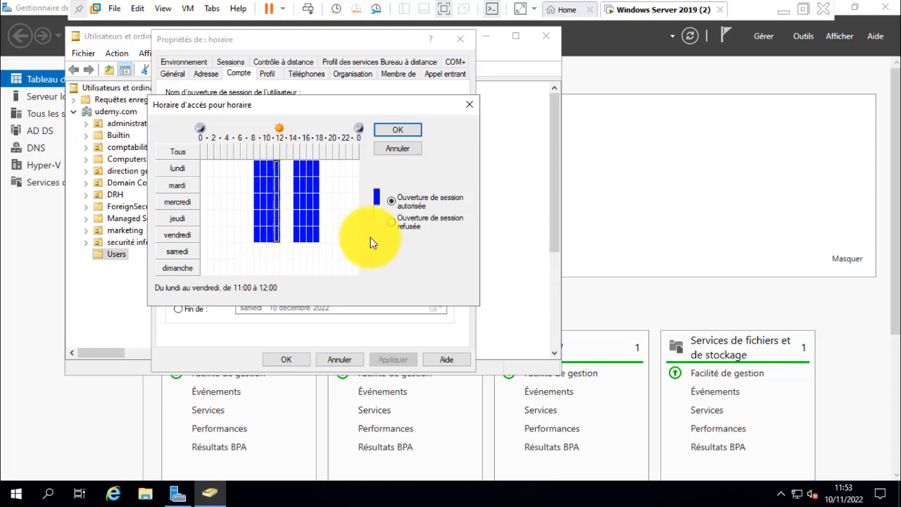
click(391, 223)
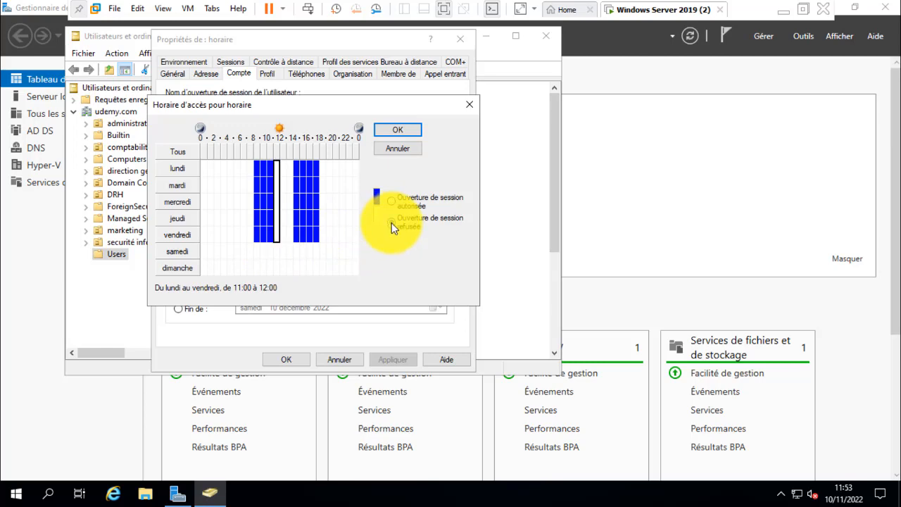
Step: Leave full screen, open the Windows 7 x64 (3) virtual machine from the library and power it on
click(445, 13)
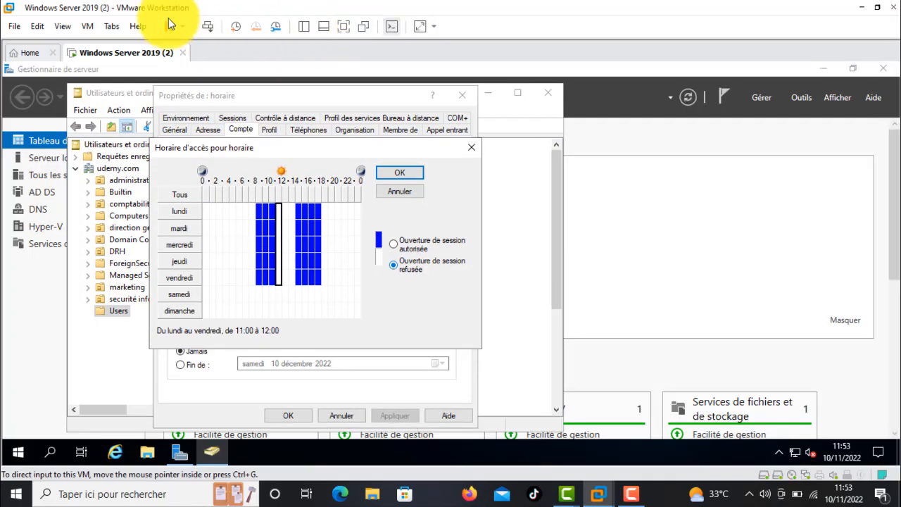
click(303, 24)
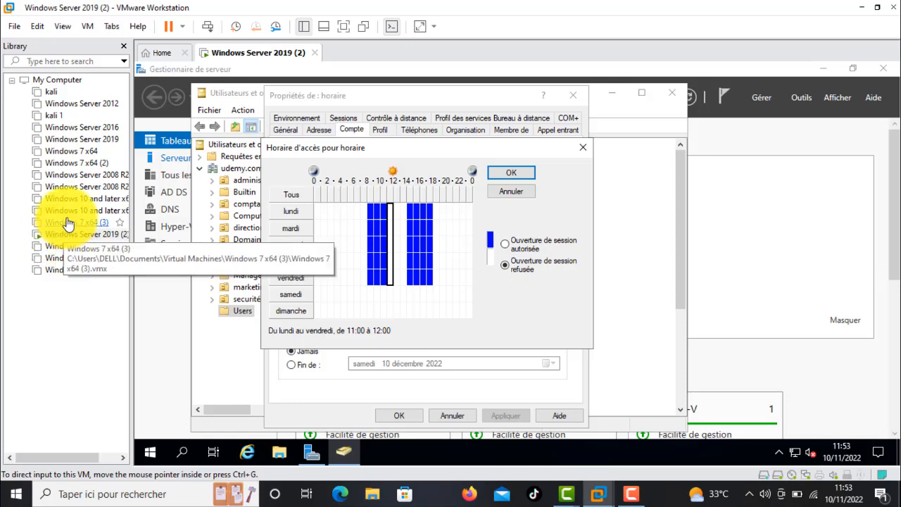
click(68, 227)
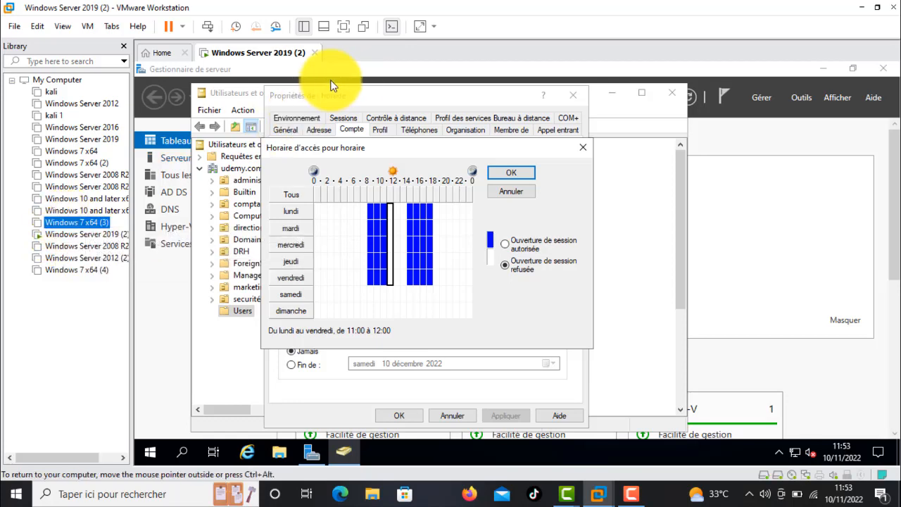
click(306, 27)
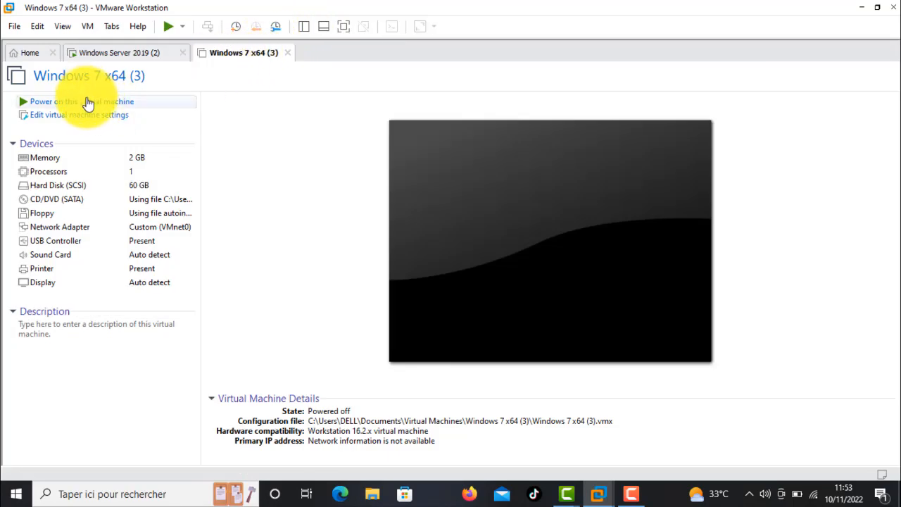
click(88, 104)
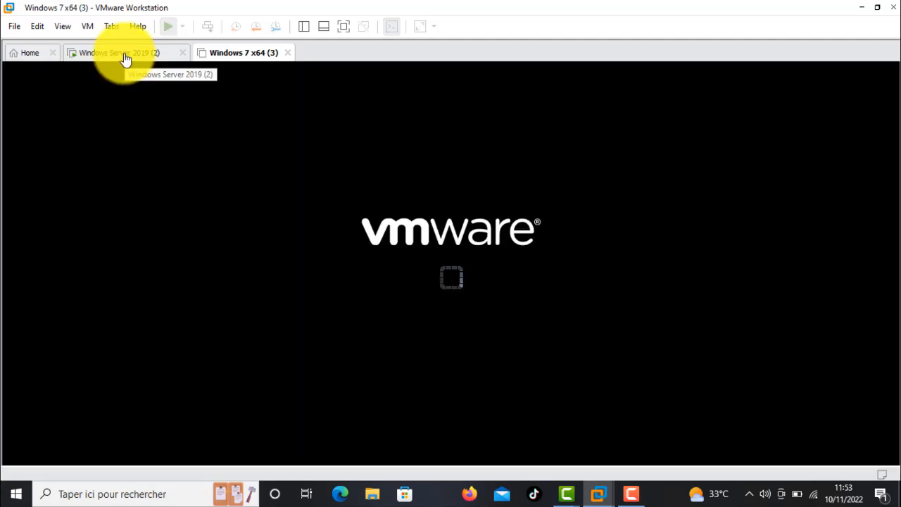
Step: Return to the Windows Server 2019 (2) virtual machine, then accept the logon hours and save the horaire account's properties
click(126, 57)
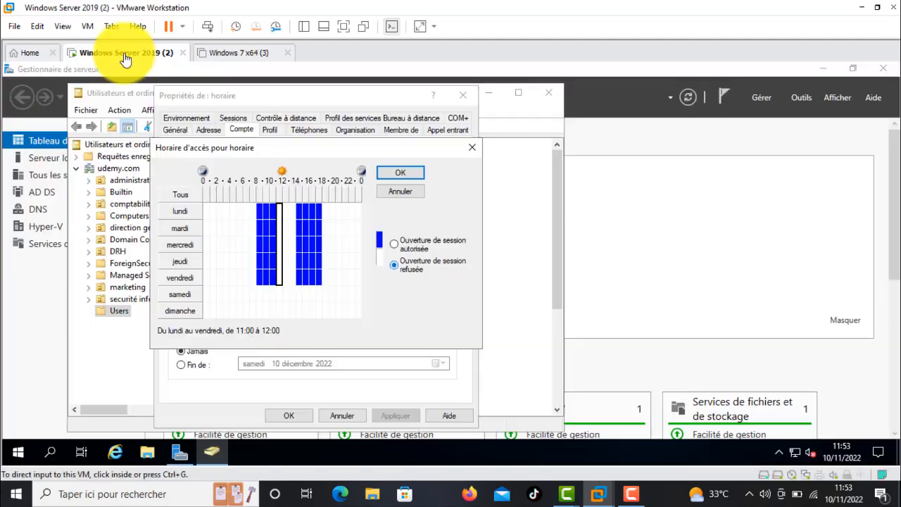
click(287, 297)
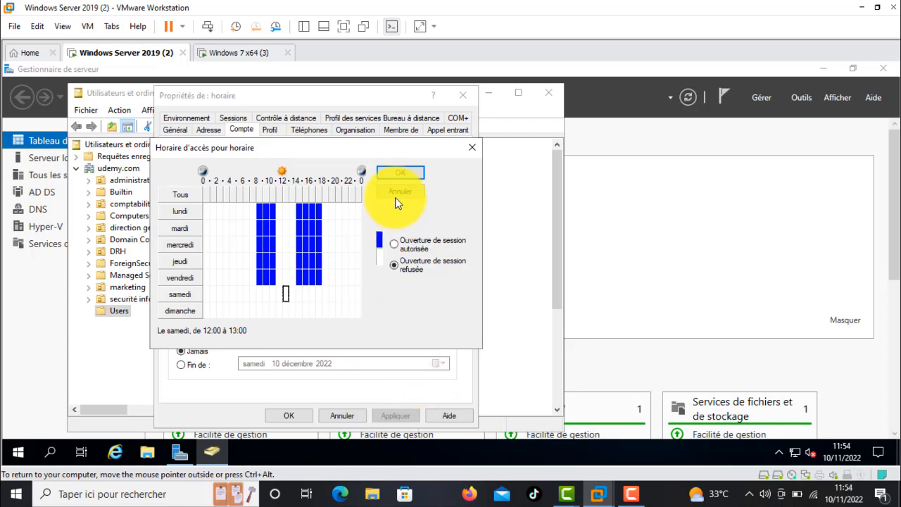
click(397, 175)
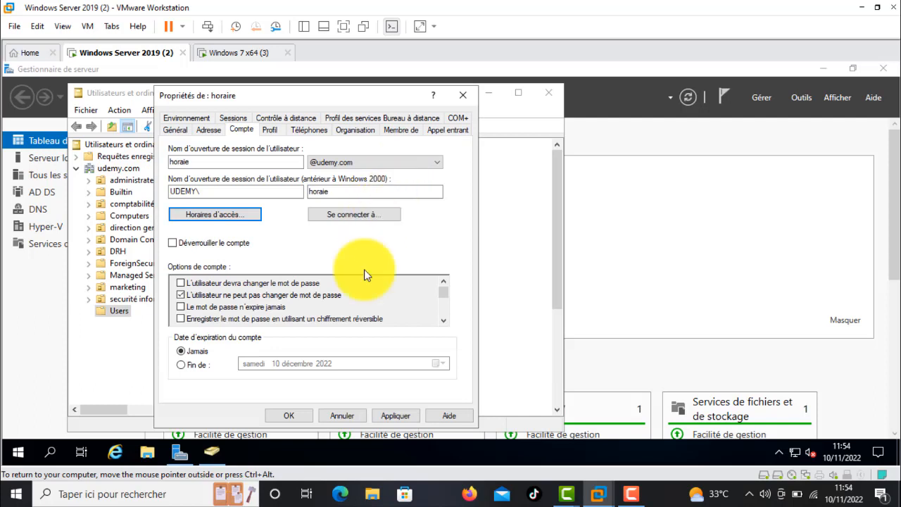
click(406, 416)
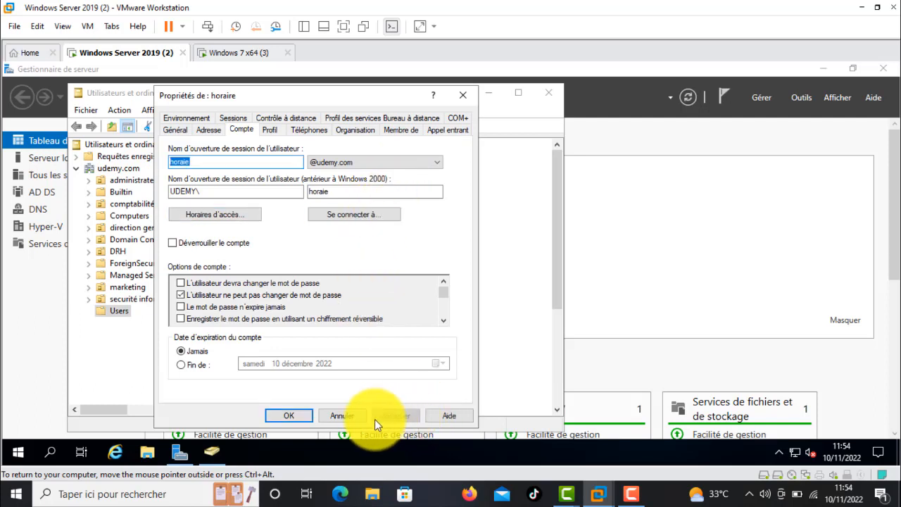
click(285, 416)
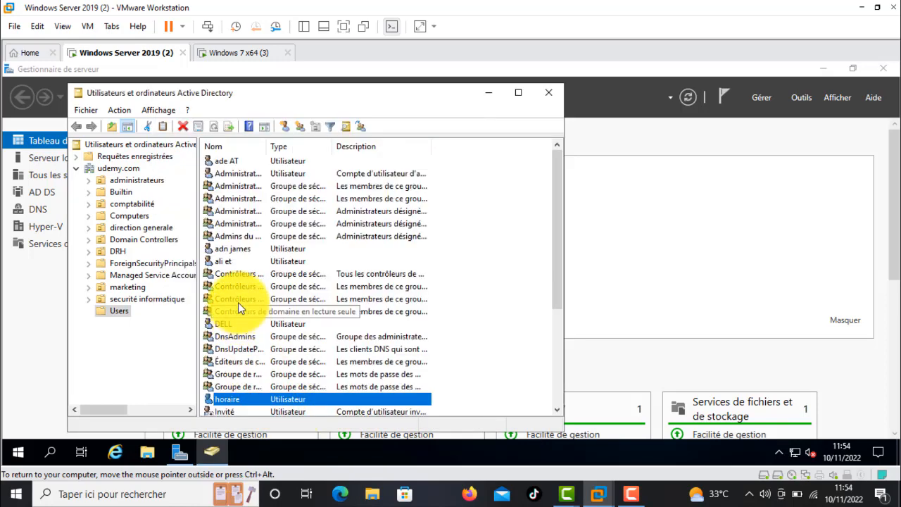
Step: Disable the user account listed just above the Contrôleurs groups in the Users container
click(221, 261)
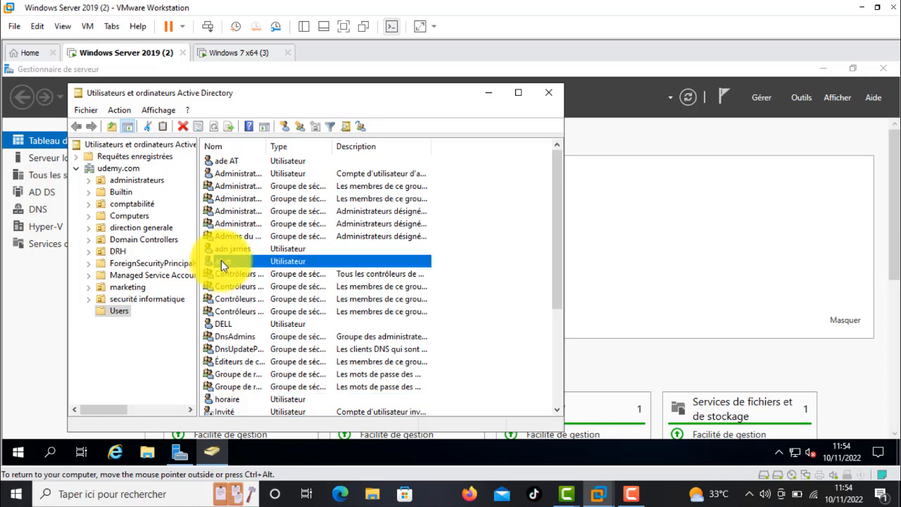
right_click(221, 260)
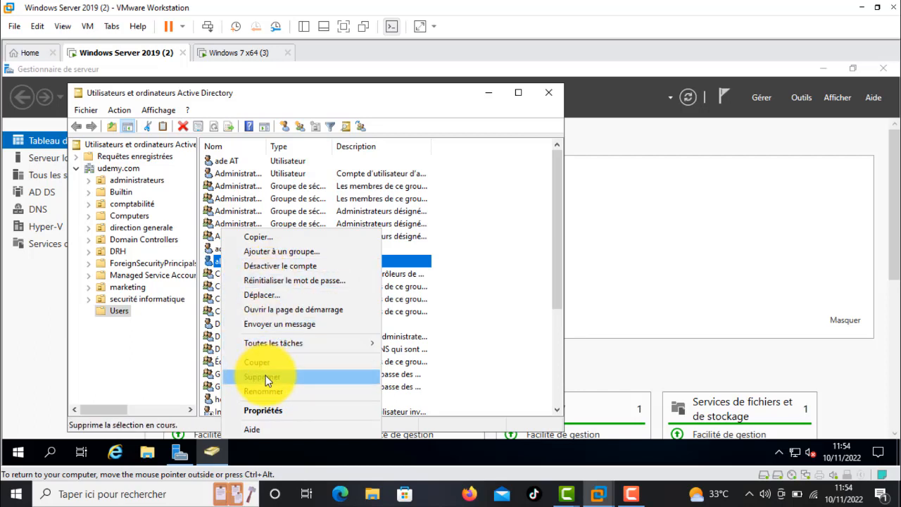
click(276, 266)
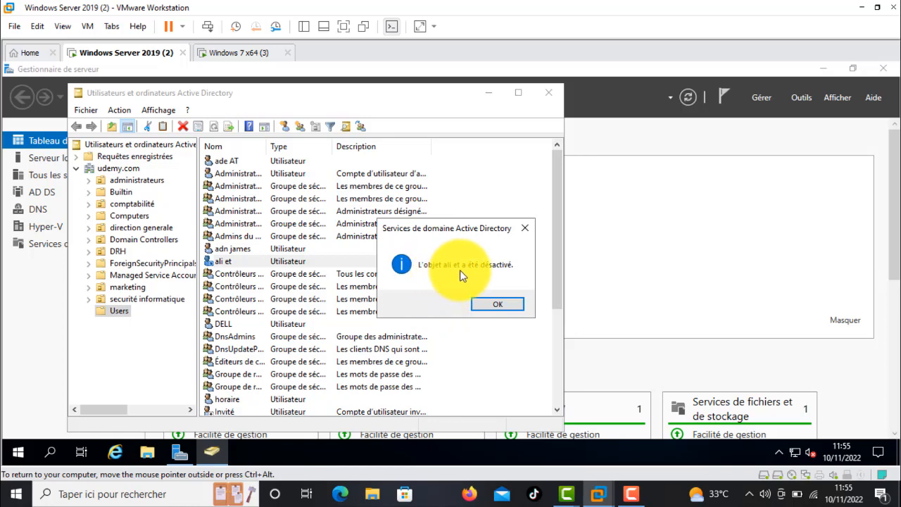
click(494, 304)
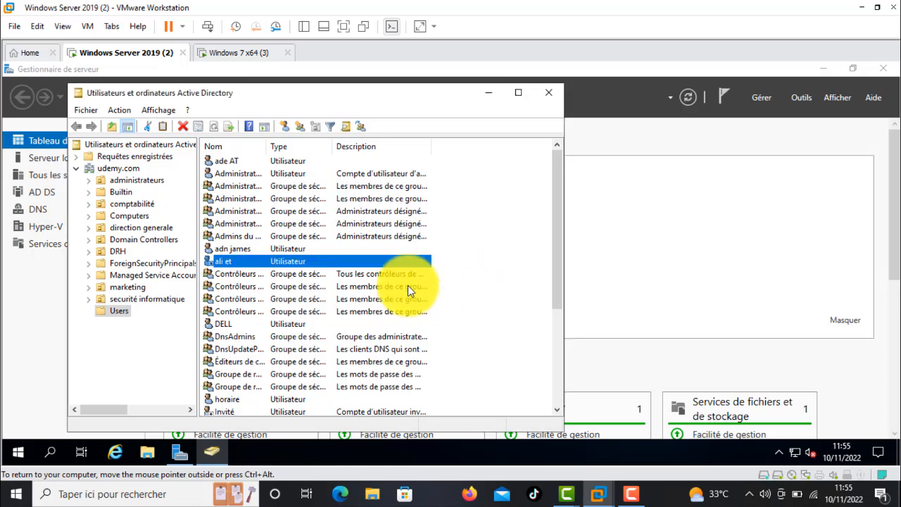
Step: Delete the disabled user account from the Users container and confirm the deletion
right_click(346, 259)
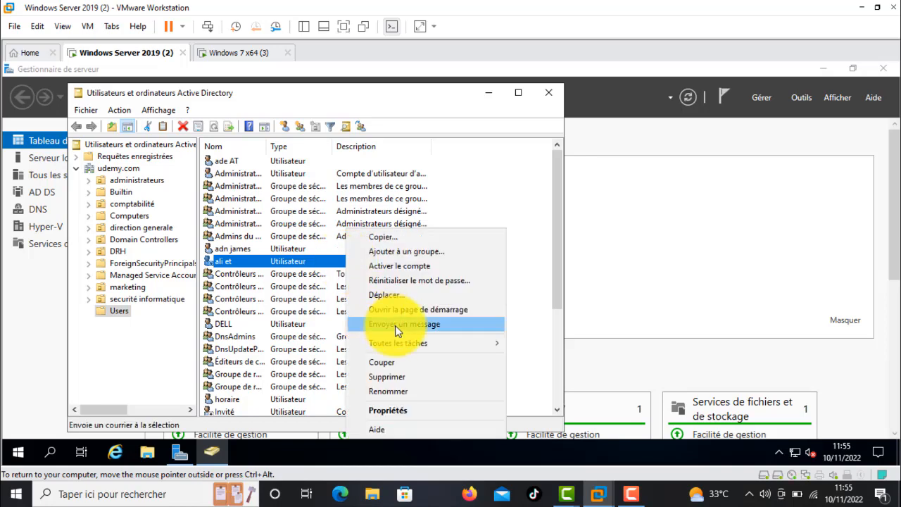
click(391, 377)
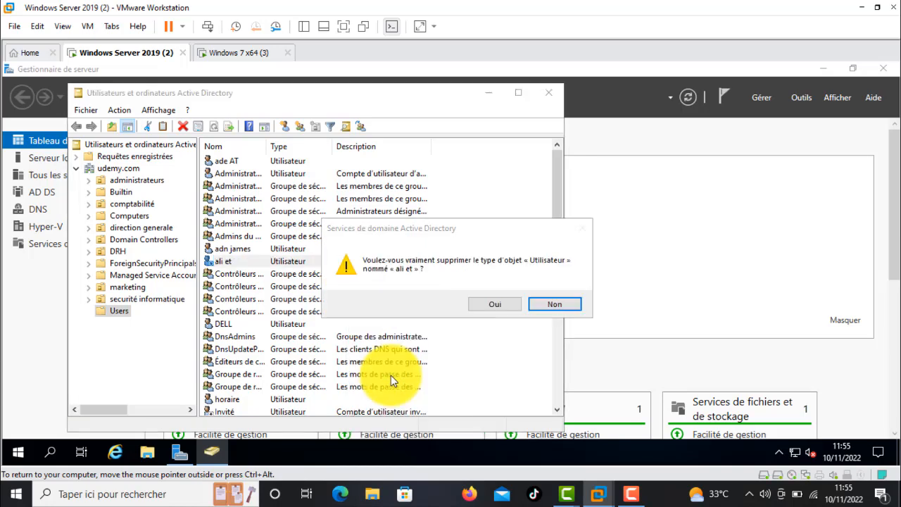
click(475, 304)
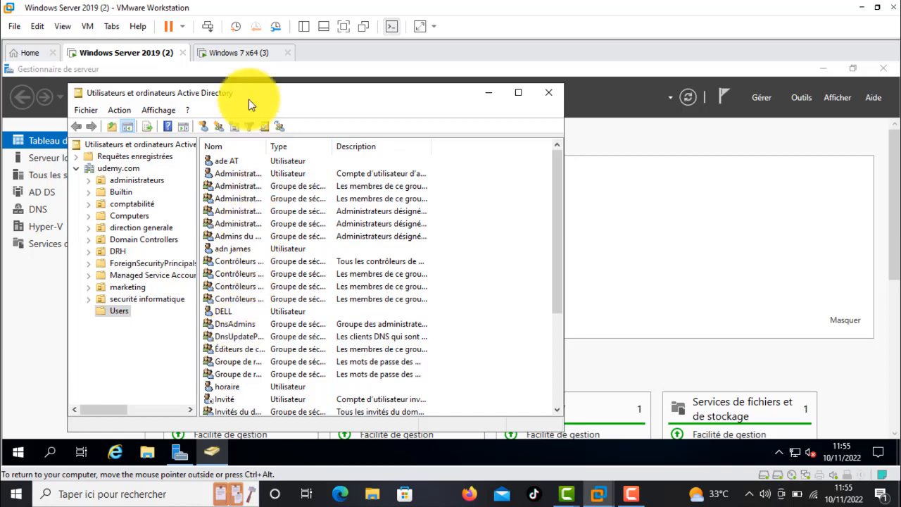
Step: Bring up the sign-in prompt on the Windows 7 x64 (3) virtual machine and show it in full screen
click(257, 58)
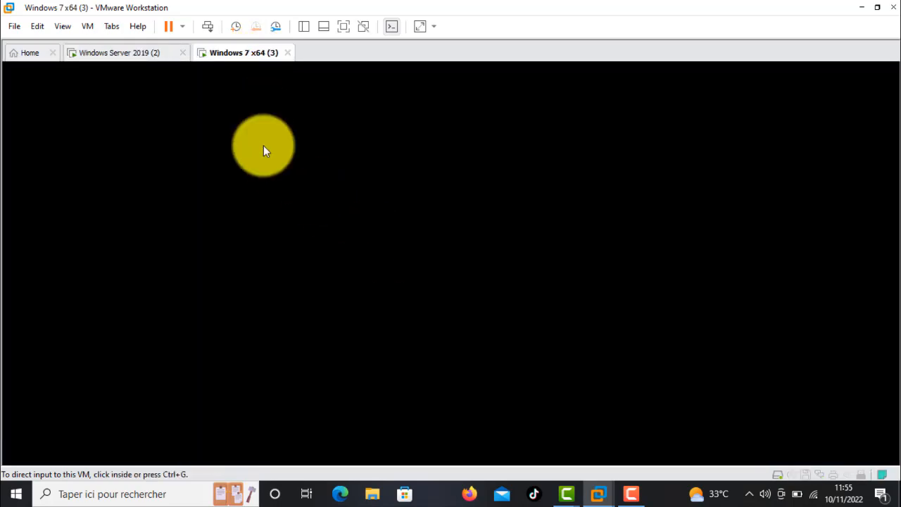
click(150, 56)
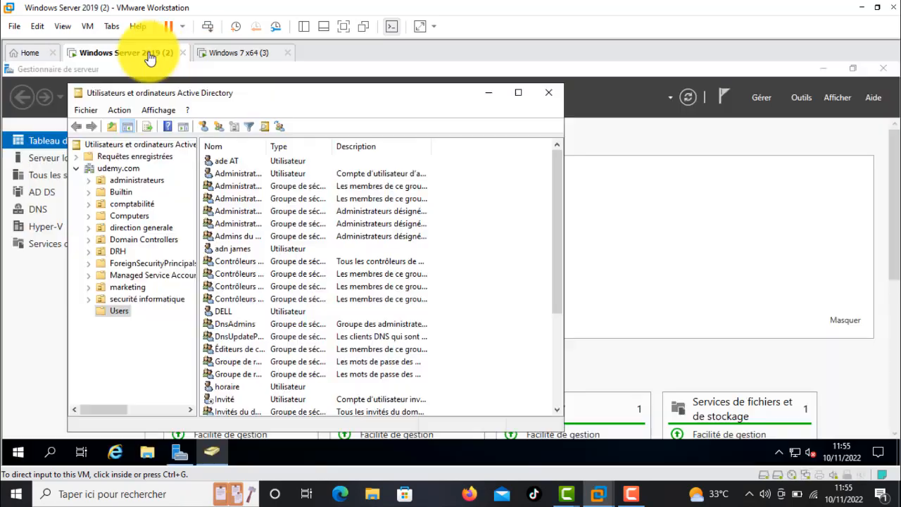
click(233, 54)
click(455, 316)
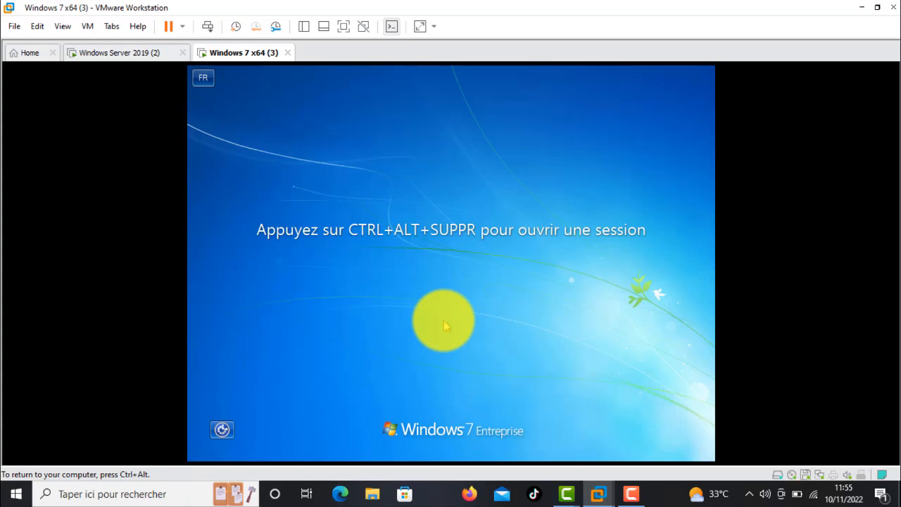
key(ctrl+alt+Insert)
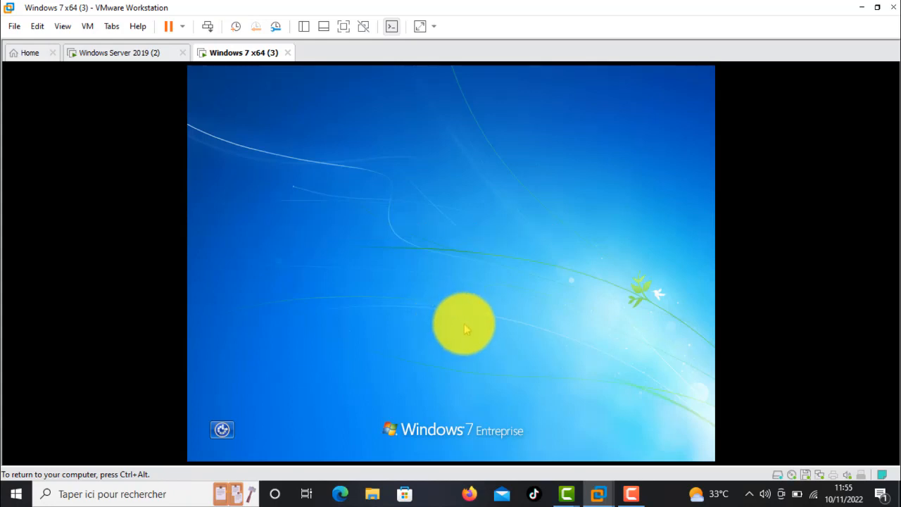
key(ctrl+alt)
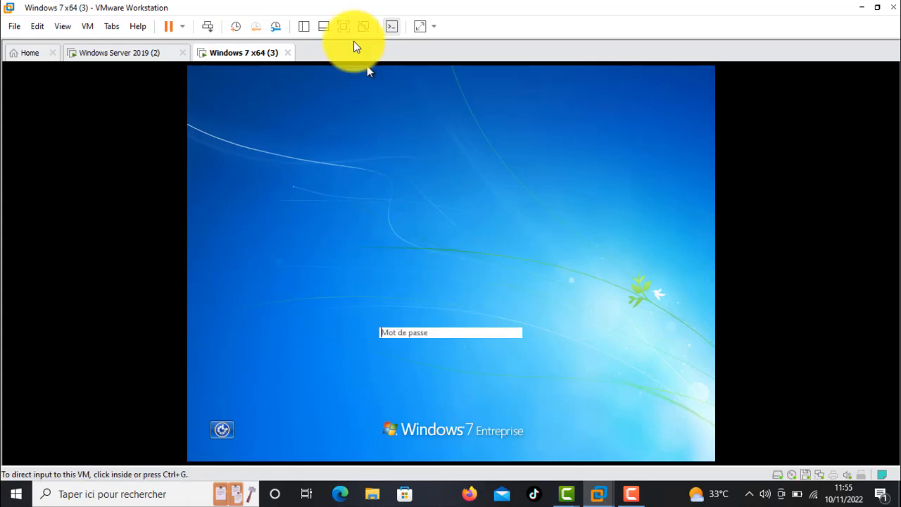
click(342, 28)
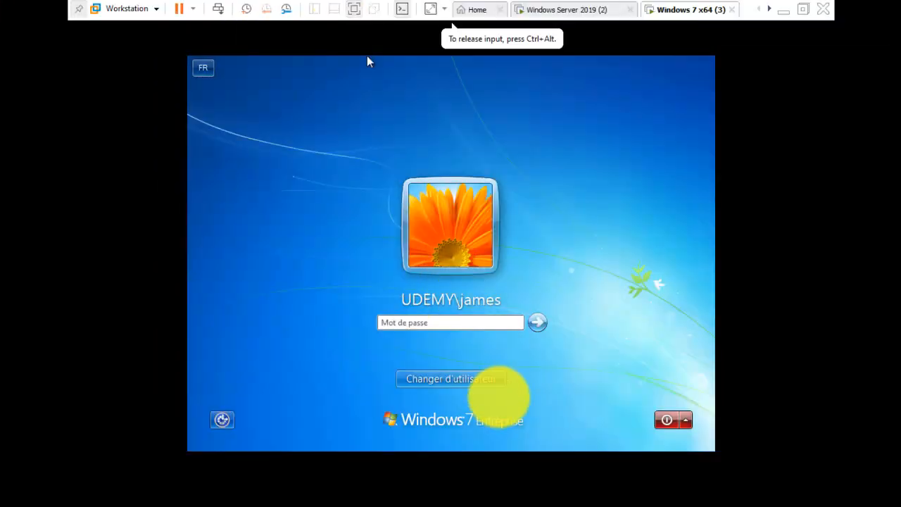
Step: Try to sign in to the UDEMY domain as the other user horaire with the account password, then dismiss the sign-in message
click(469, 381)
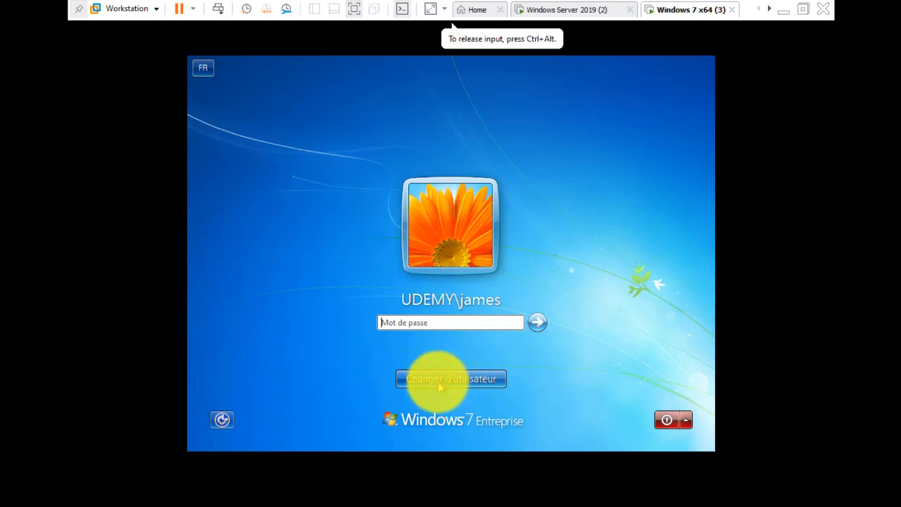
click(440, 383)
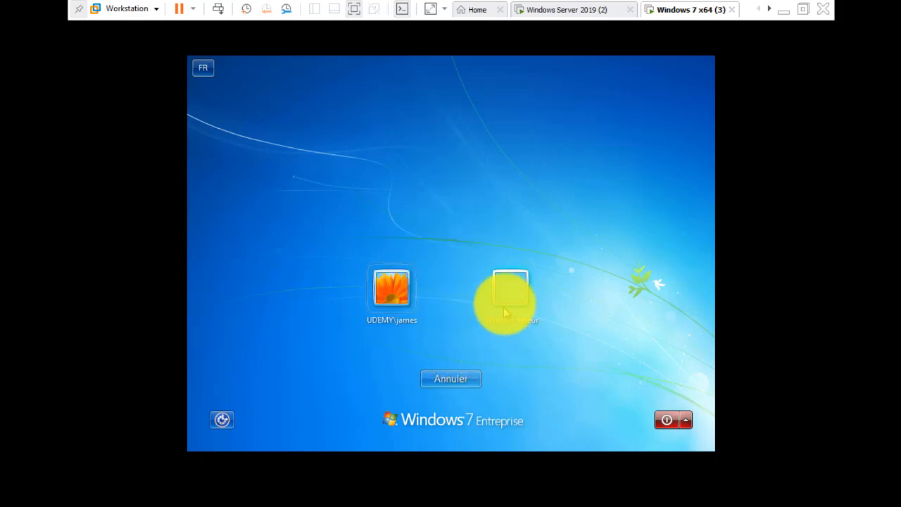
click(524, 280)
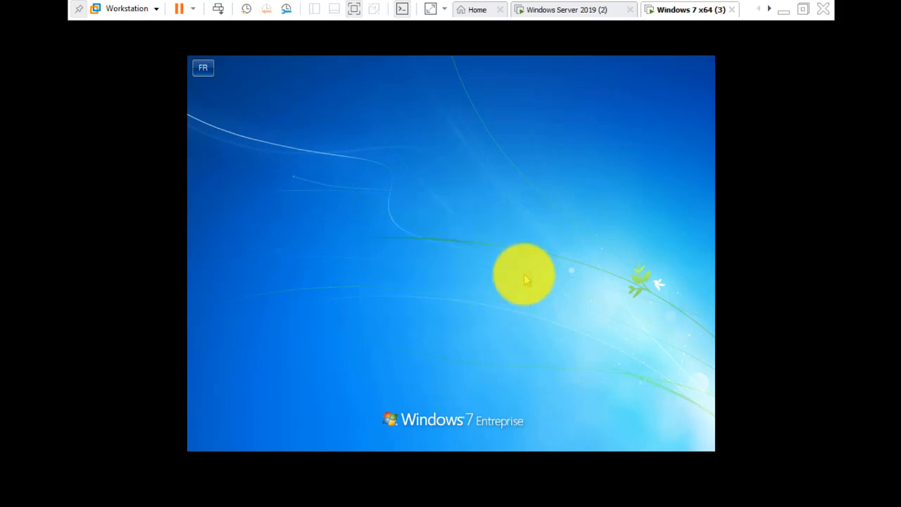
click(446, 280)
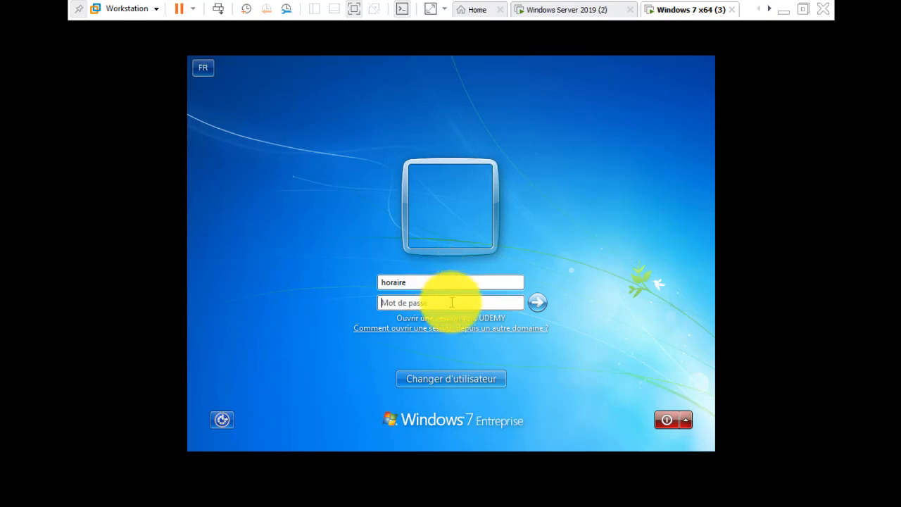
text(P)
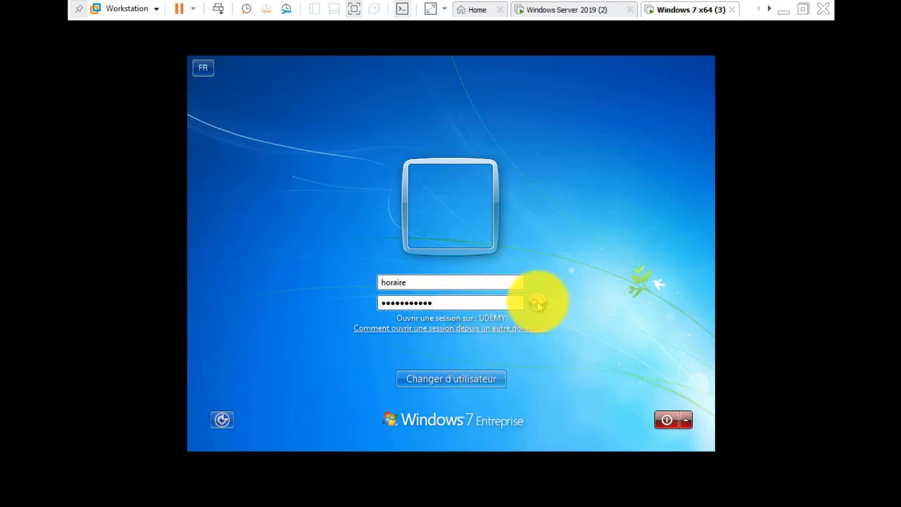
click(538, 303)
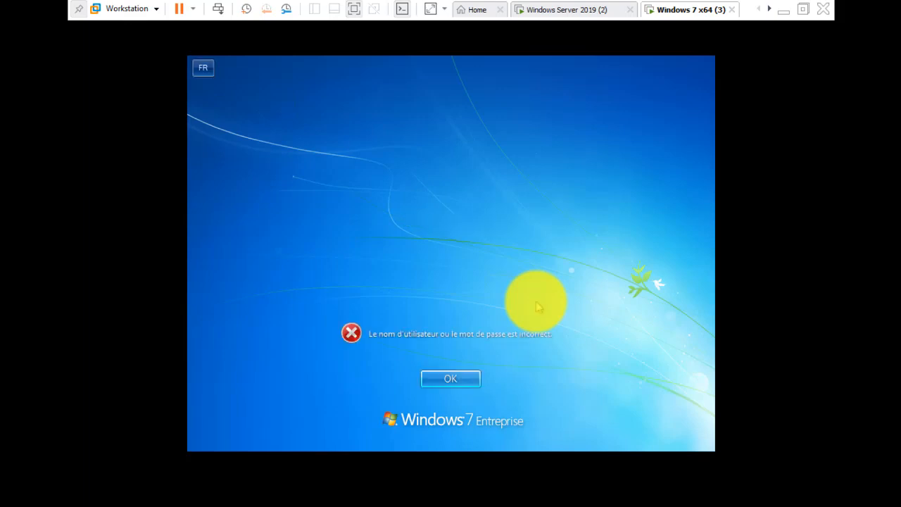
click(448, 380)
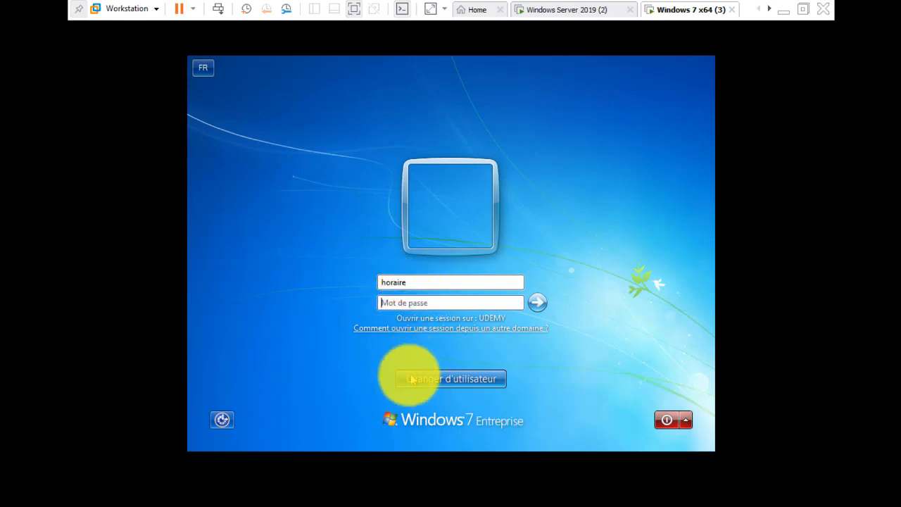
Step: Switch back to the saved UDEMY domain account, try to sign in with its account password, and dismiss the sign-in message
click(448, 384)
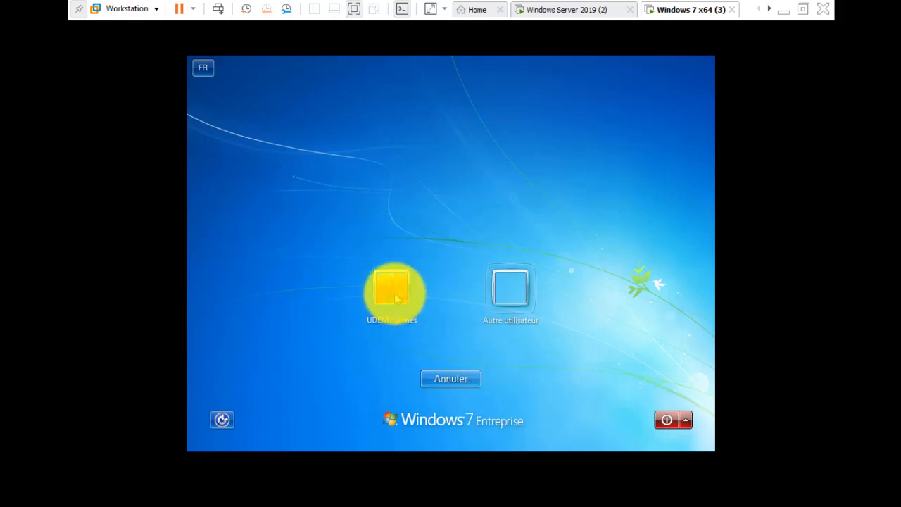
click(396, 298)
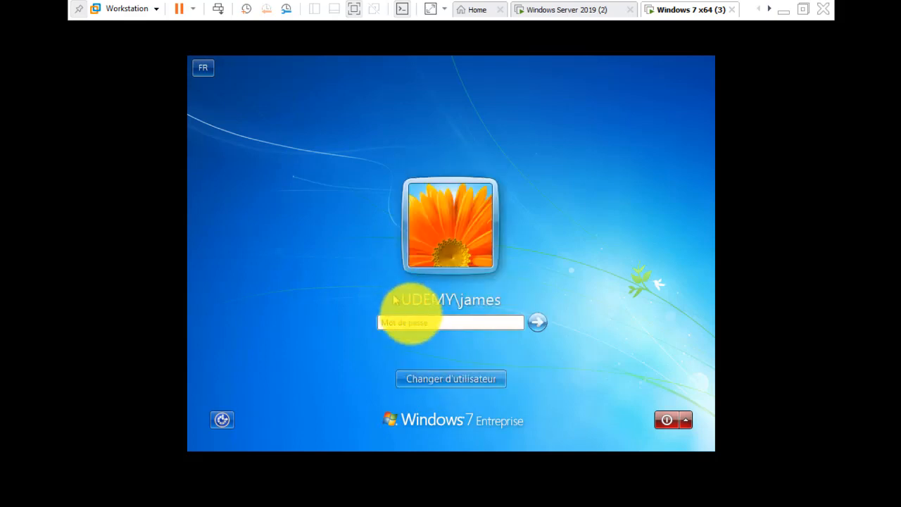
click(420, 325)
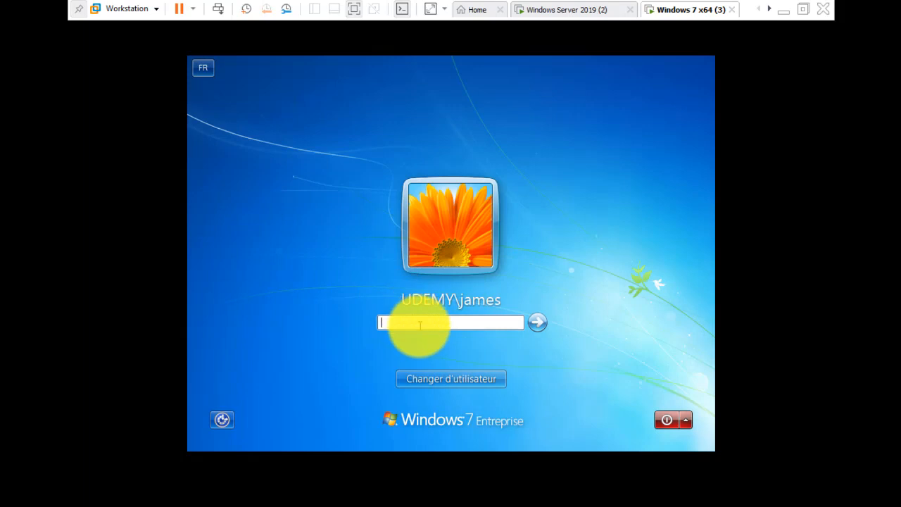
text(P••••••••••)
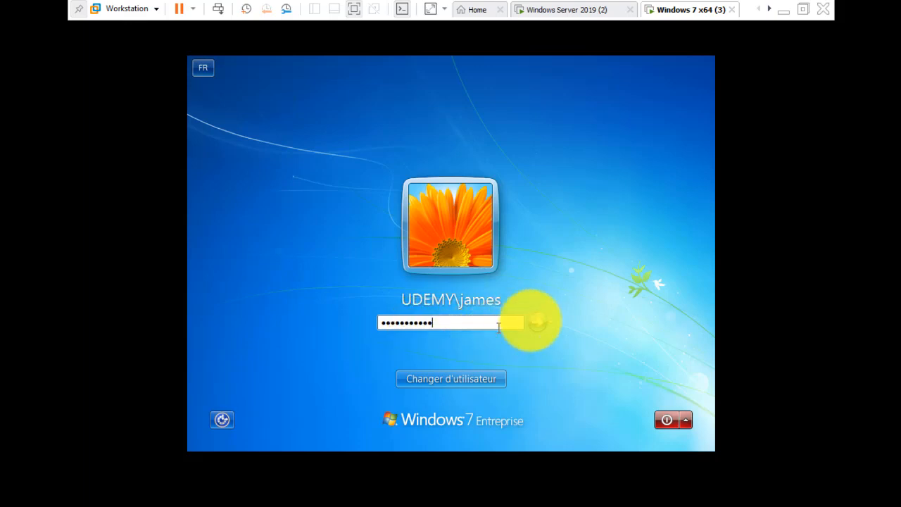
click(546, 329)
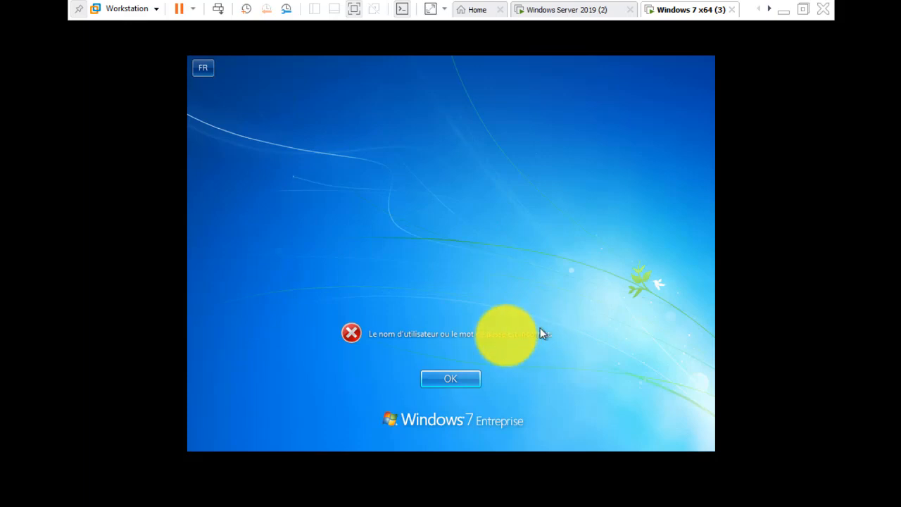
click(445, 378)
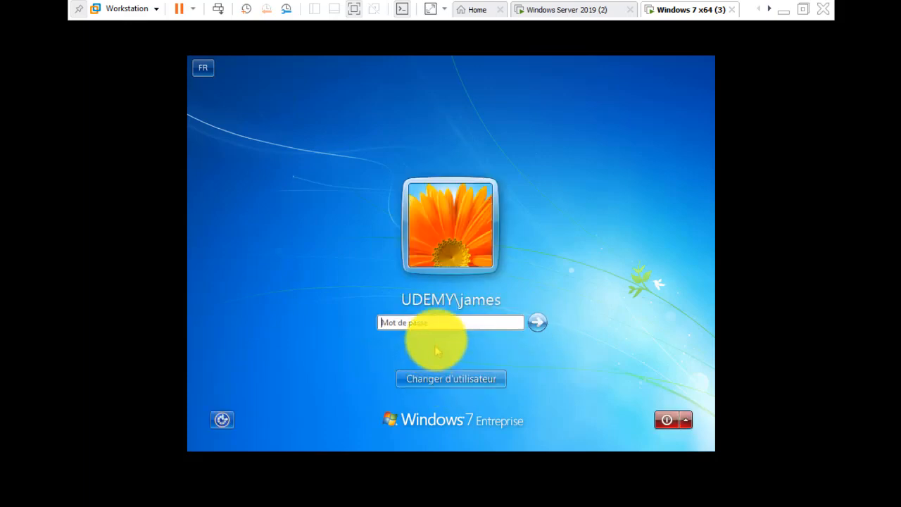
Step: Re-enter the account password for the saved UDEMY domain account and sign in to Windows 7
click(426, 321)
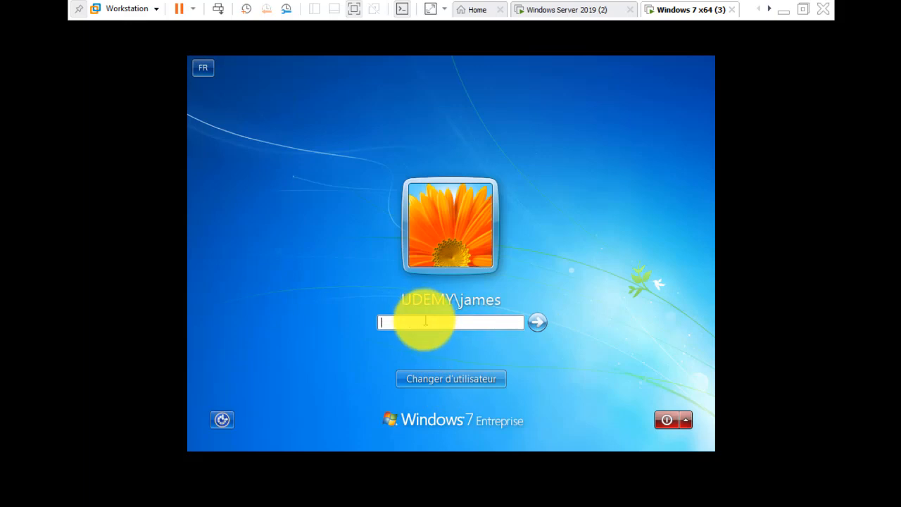
text(************)
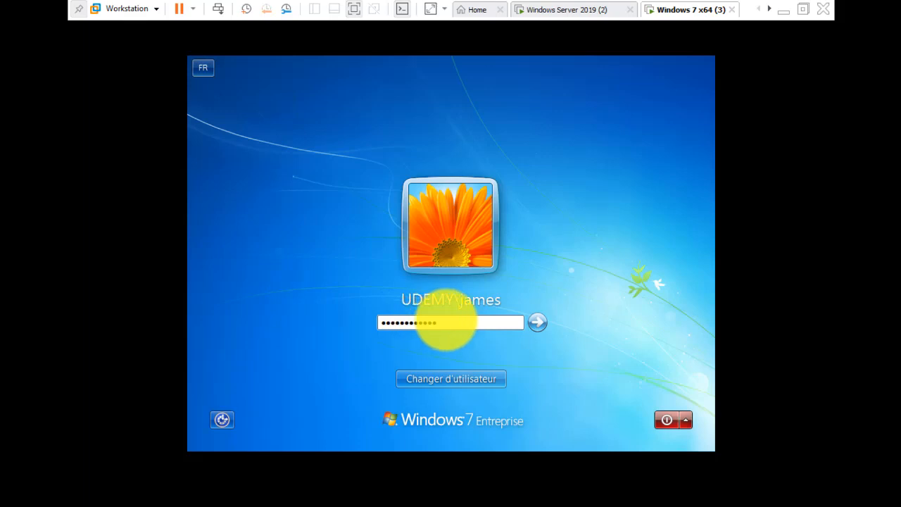
key(Return)
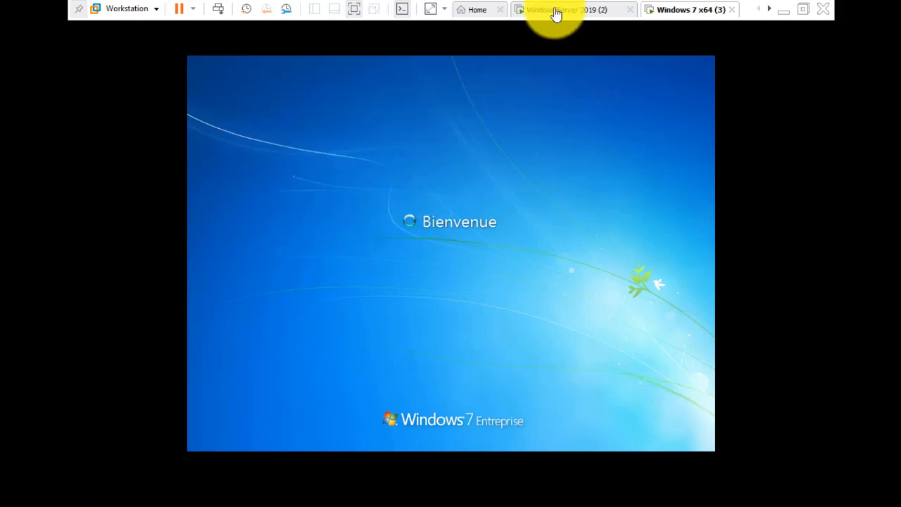
Step: Leave the full-screen view and return to the Windows Server 2019 (2) virtual machine
click(360, 7)
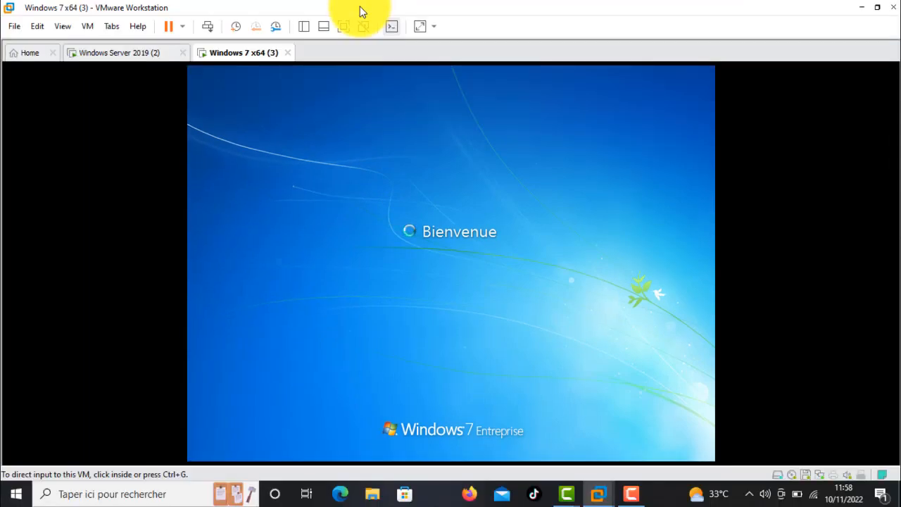
click(147, 55)
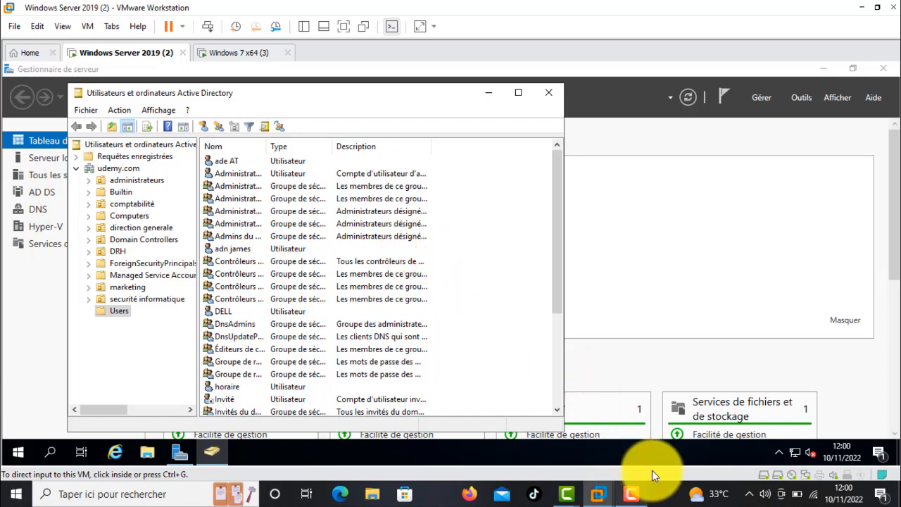
mouse_move(633, 495)
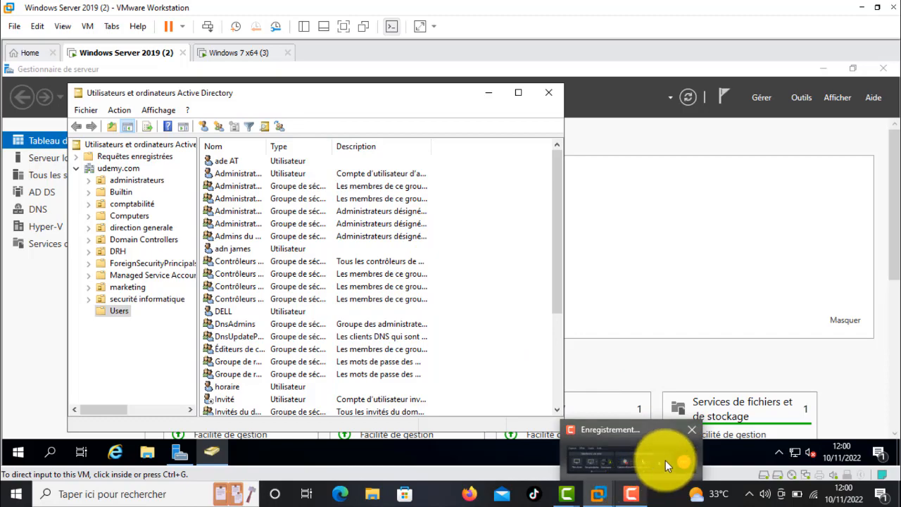